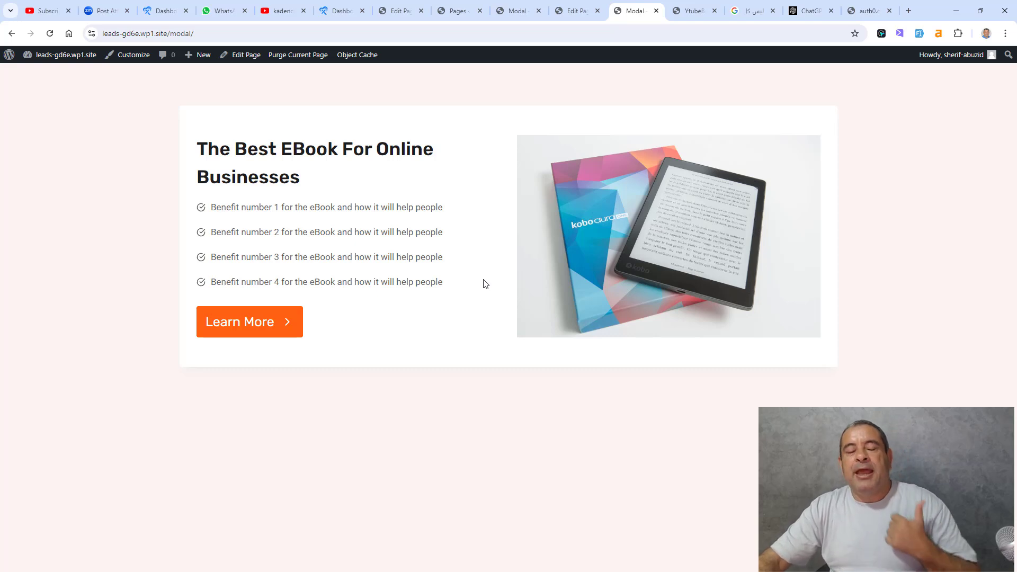
# Step: Preview the orange Learn More signup popup on the live page, then close it
pyautogui.click(232, 323)
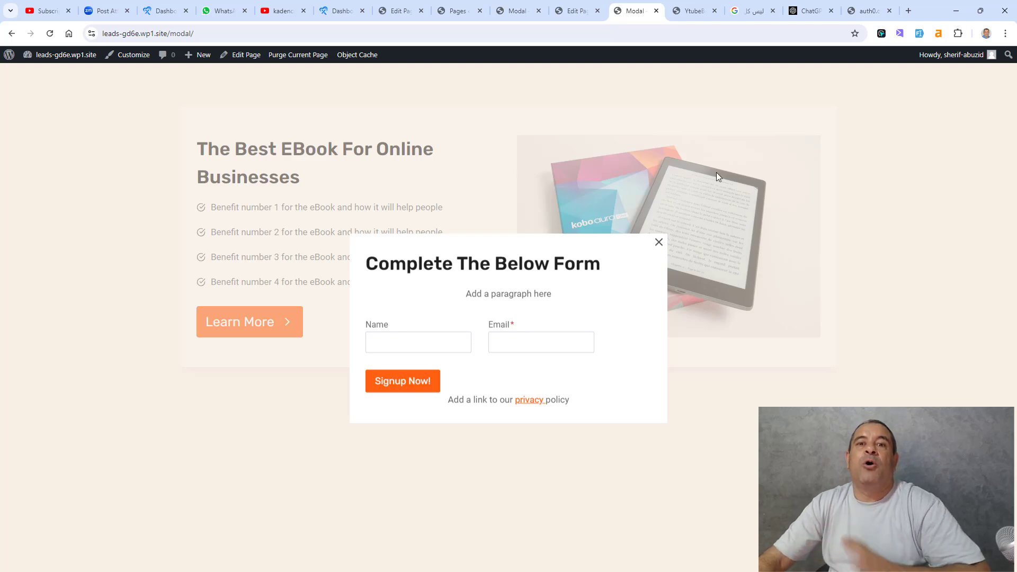
pyautogui.click(657, 243)
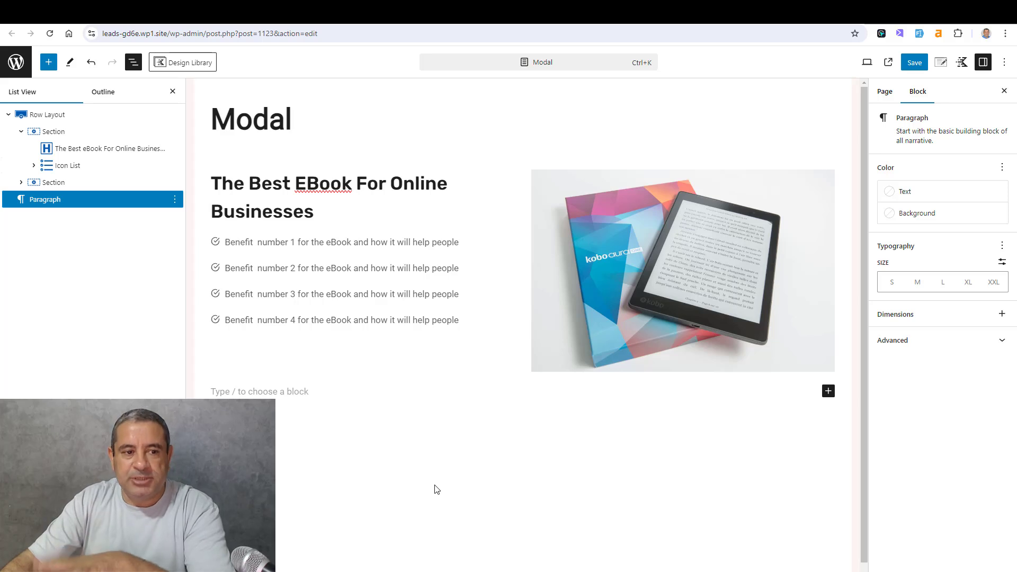
# Step: Select the benefits Icon List in the left Section via List View and open its Options menu
pyautogui.click(54, 117)
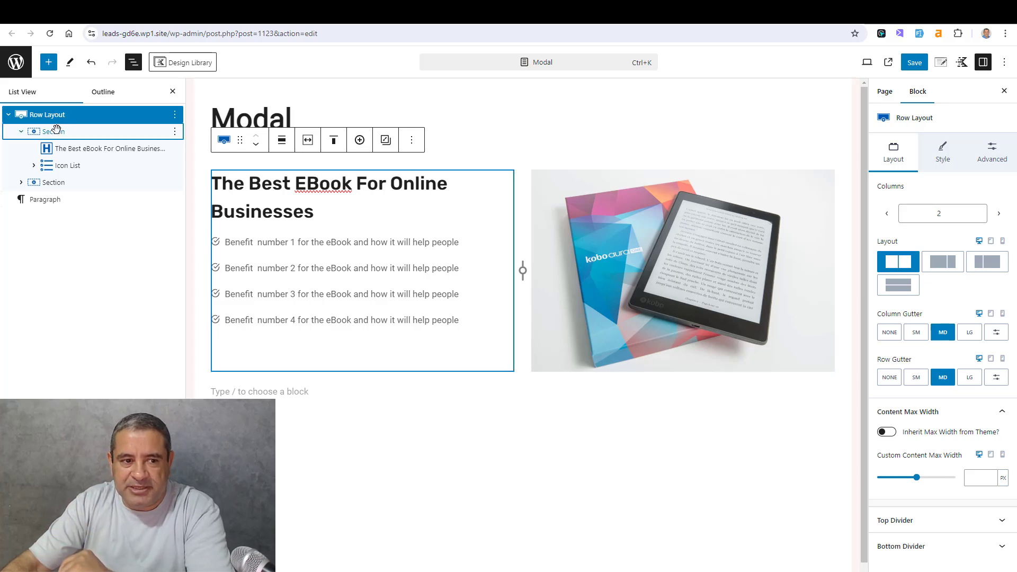
pyautogui.click(54, 131)
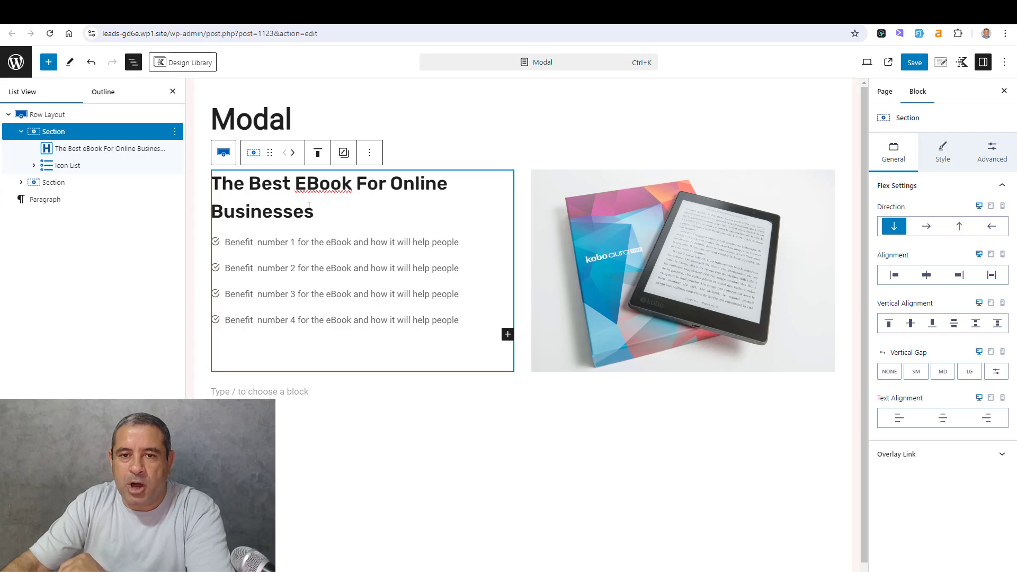
pyautogui.click(75, 184)
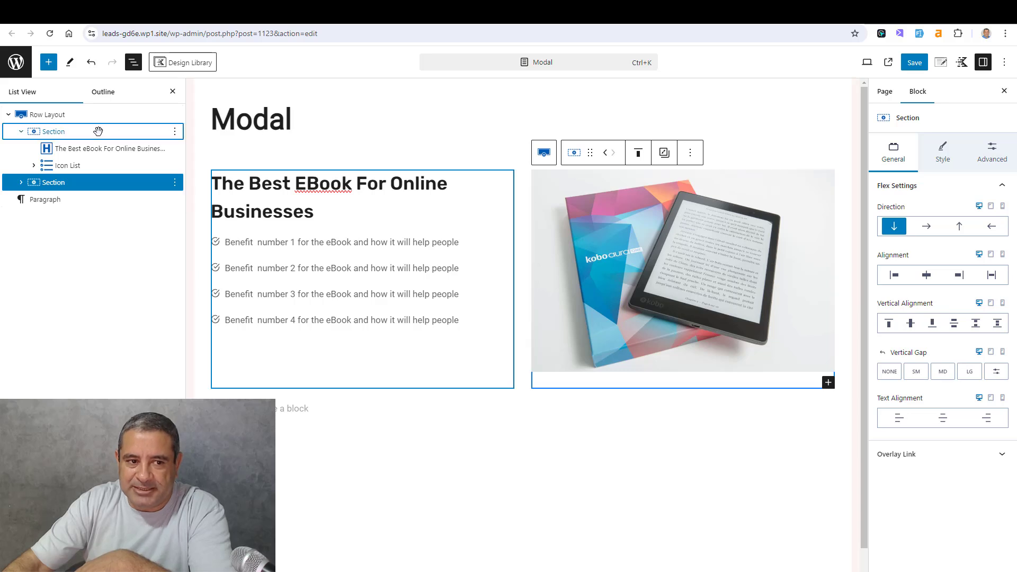
pyautogui.click(98, 131)
pyautogui.click(92, 166)
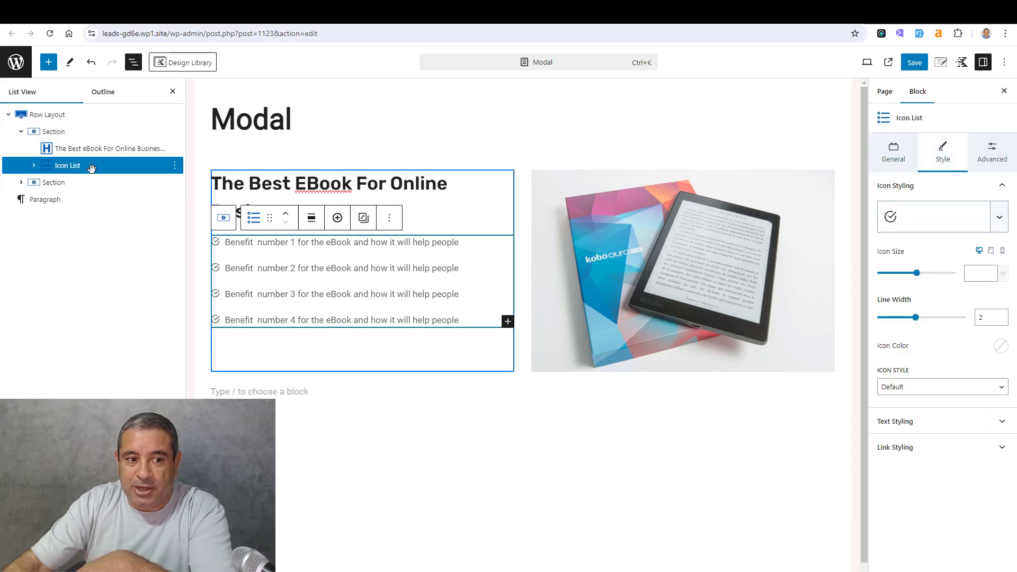
pyautogui.click(391, 220)
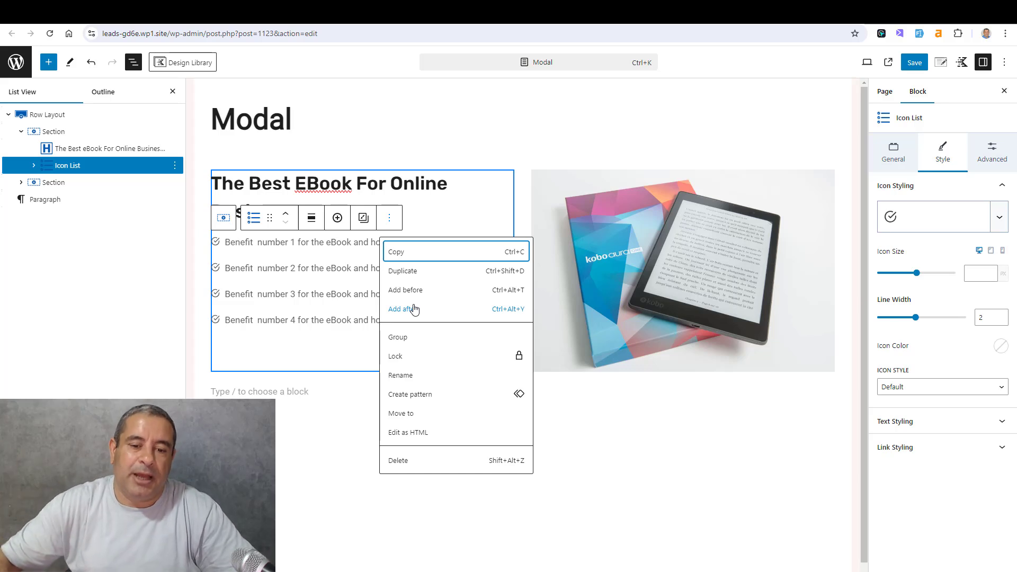
# Step: Replace the empty paragraph after the Icon List with a Kadence Modal block, searching 'mo'
pyautogui.click(403, 310)
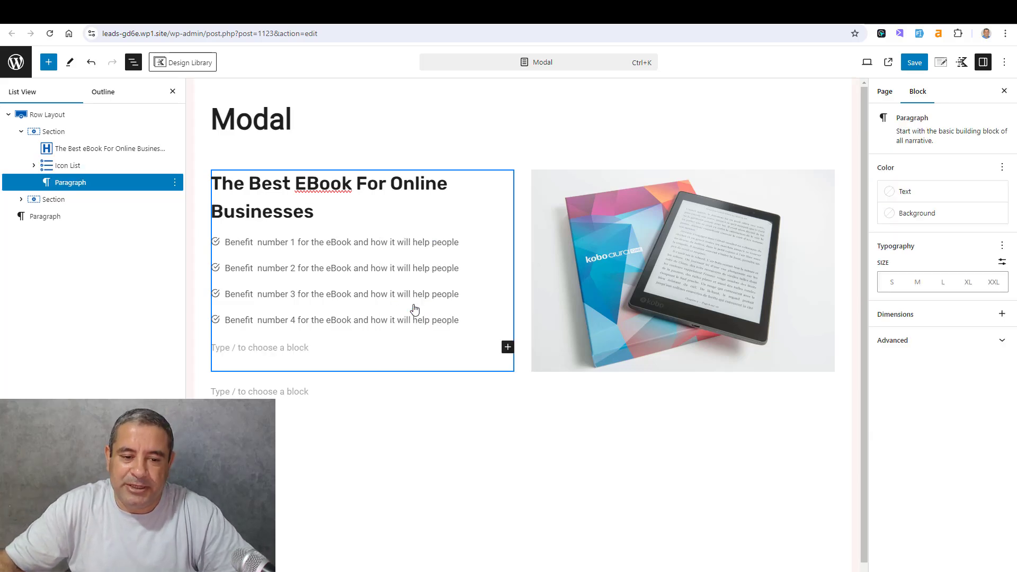
pyautogui.click(508, 348)
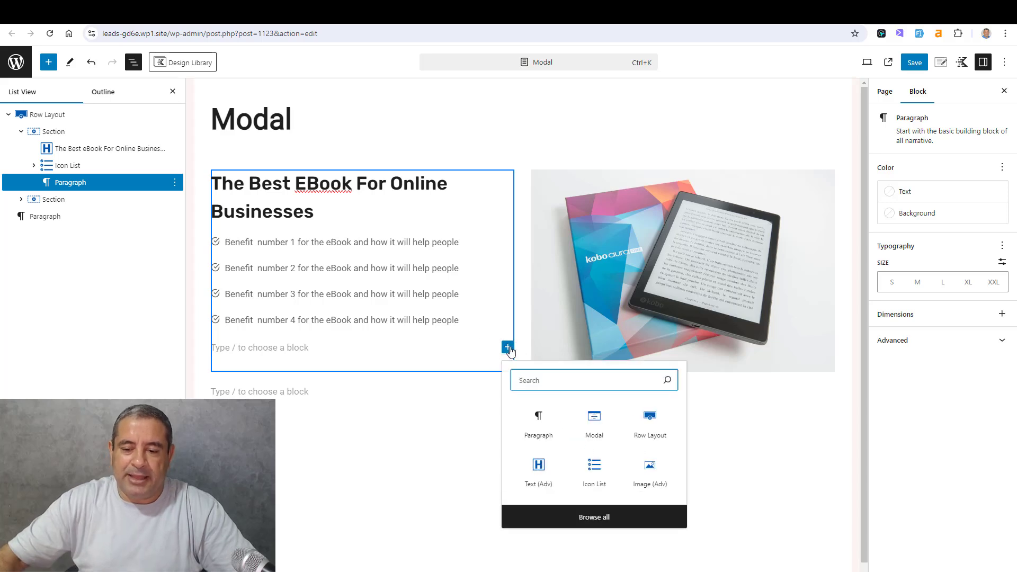
pyautogui.write('mo')
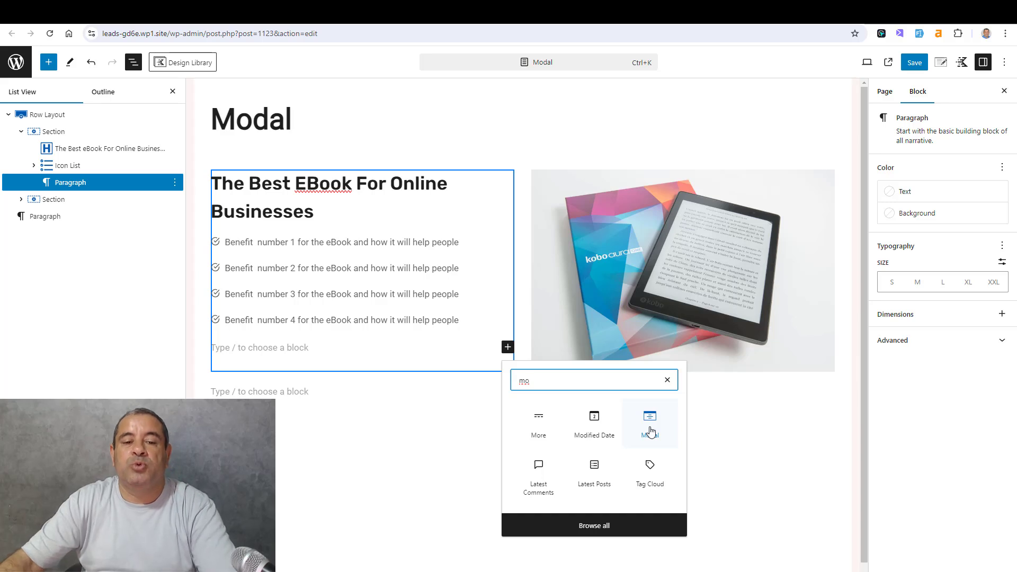
pyautogui.click(651, 424)
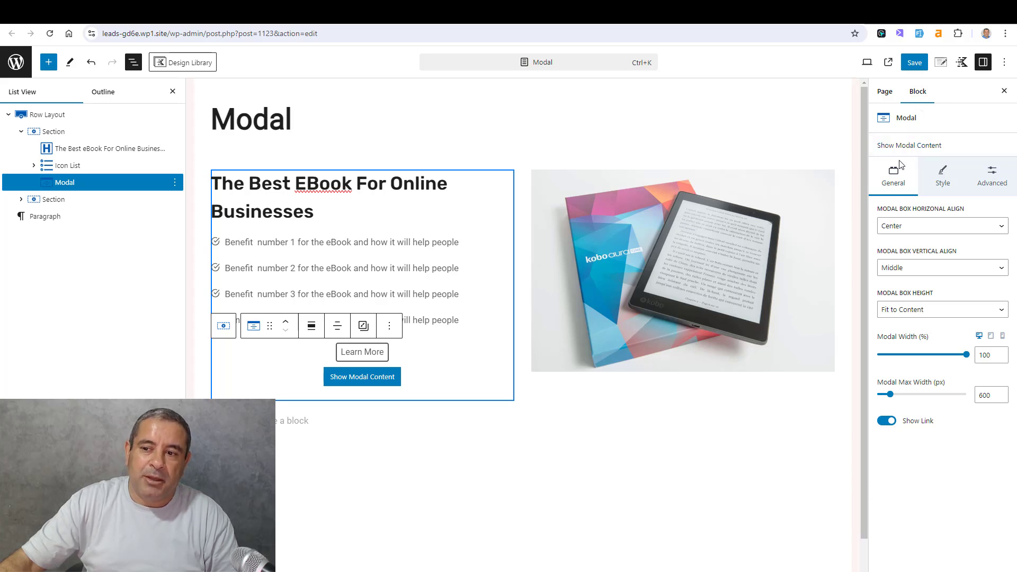
# Step: Browse the Modal's General, Style and Advanced tabs, then expand Link Styling on Style
pyautogui.click(939, 178)
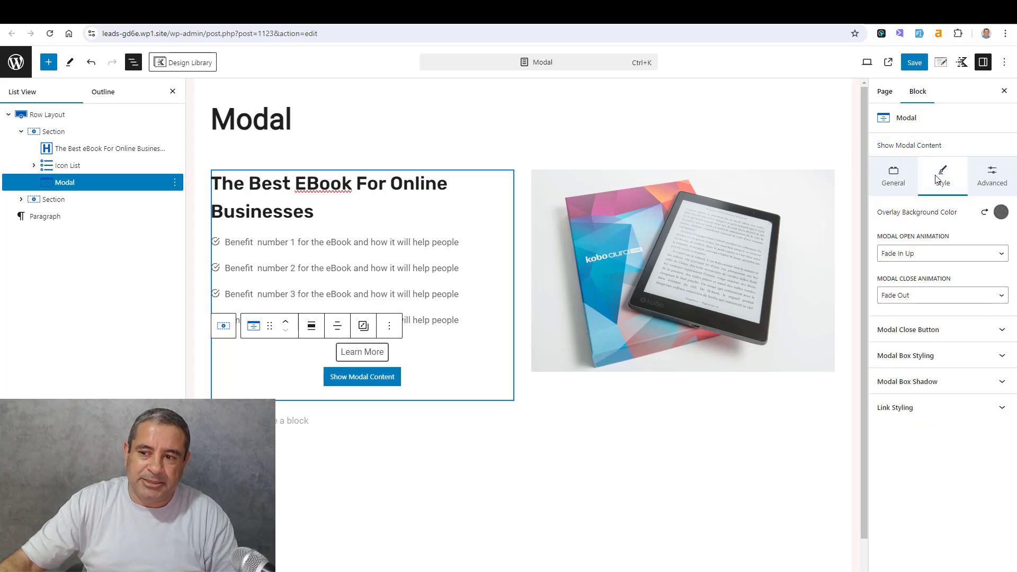
pyautogui.click(999, 180)
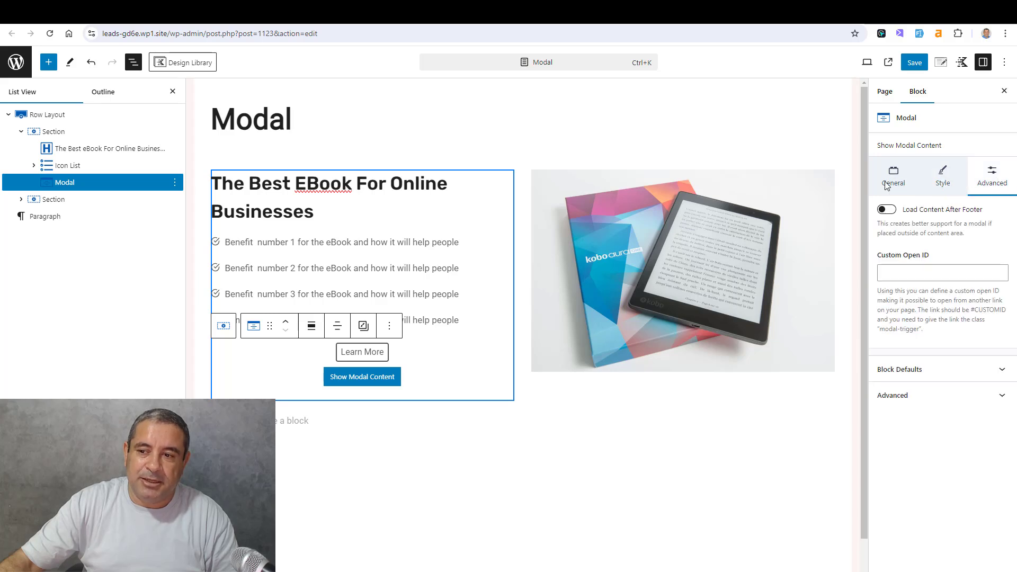
pyautogui.click(886, 185)
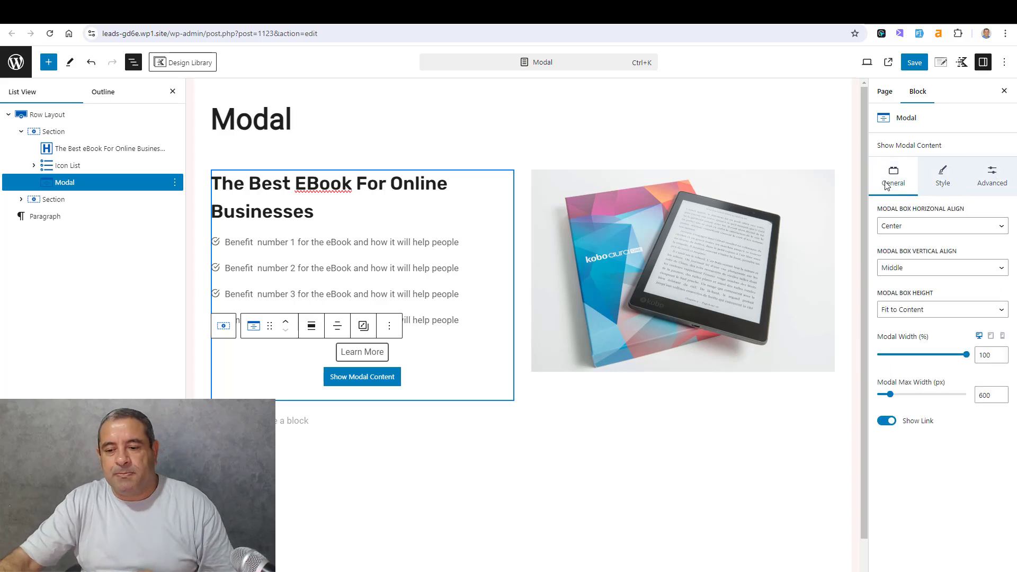
pyautogui.click(940, 182)
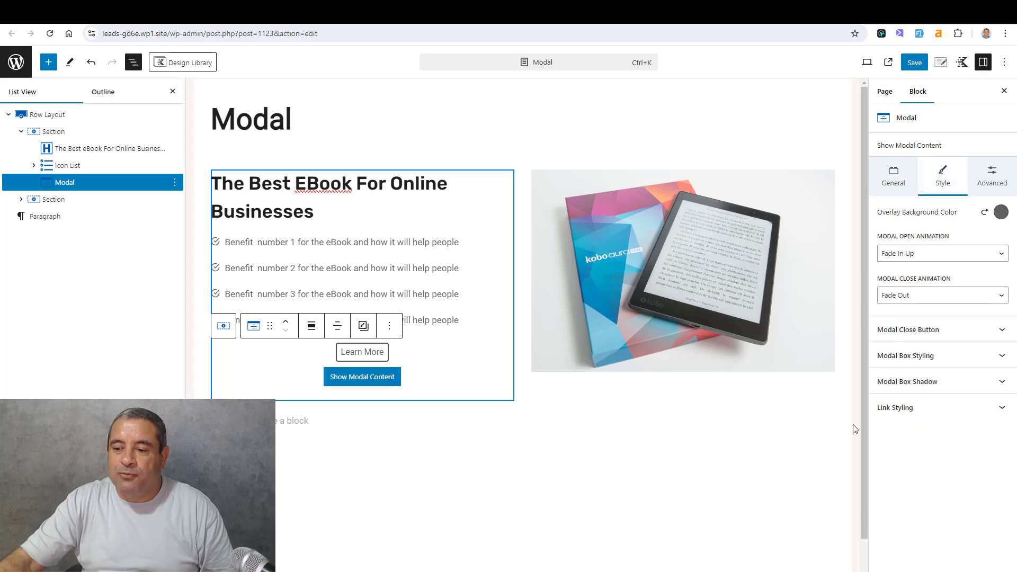
pyautogui.click(891, 414)
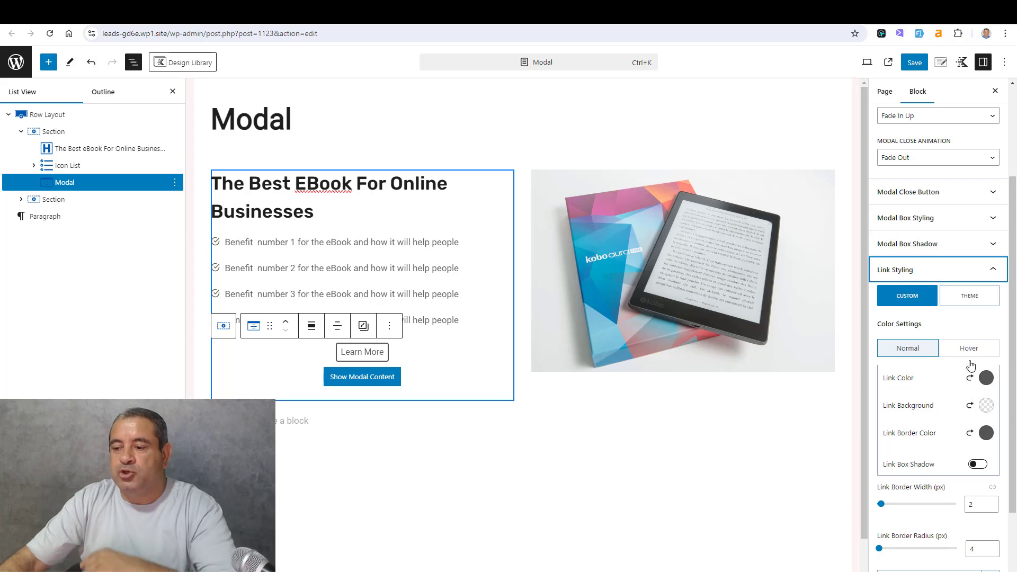
# Step: Set the Learn More link text colour to white
pyautogui.click(984, 383)
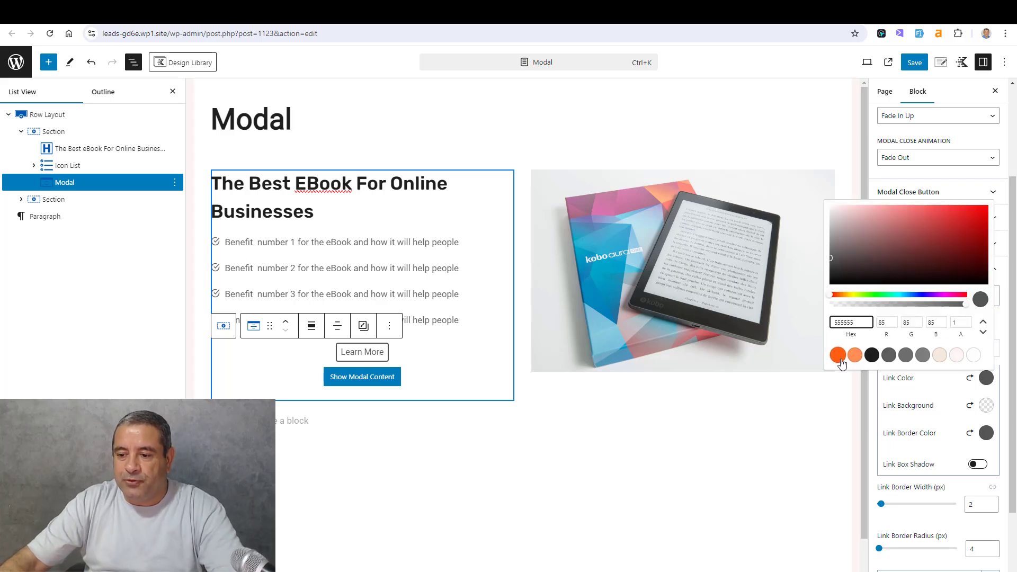
pyautogui.click(838, 356)
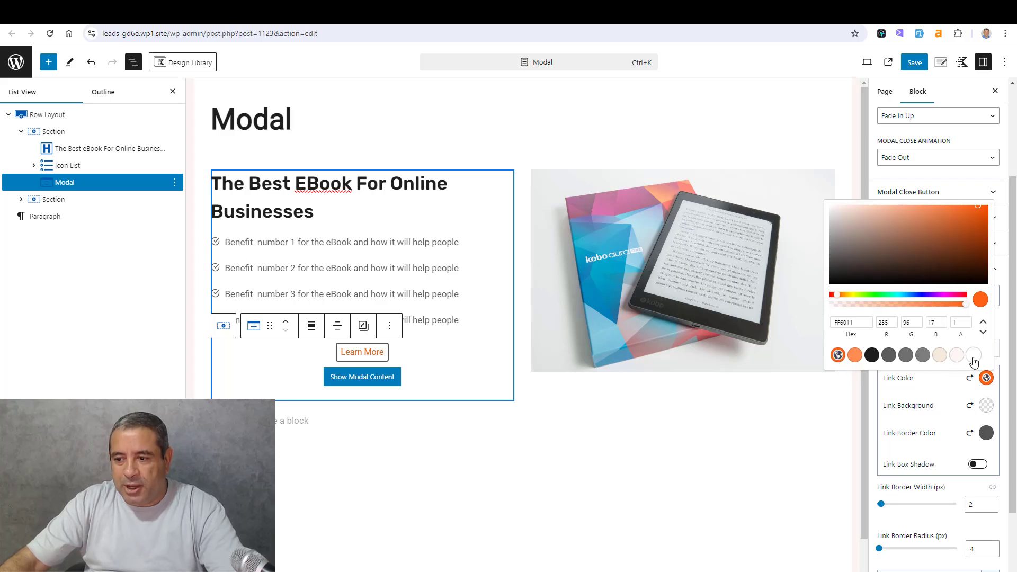
pyautogui.click(974, 355)
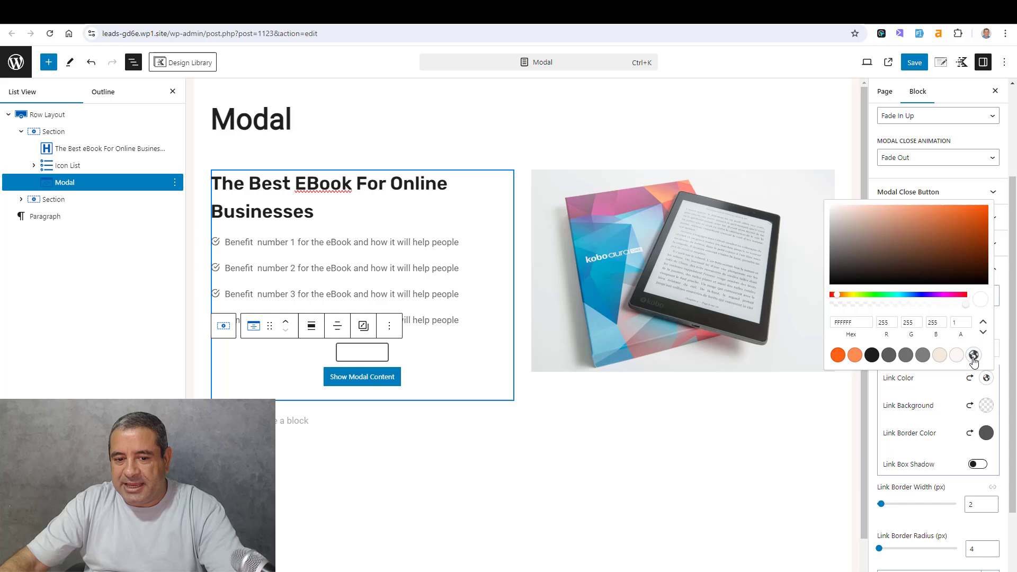
pyautogui.click(933, 392)
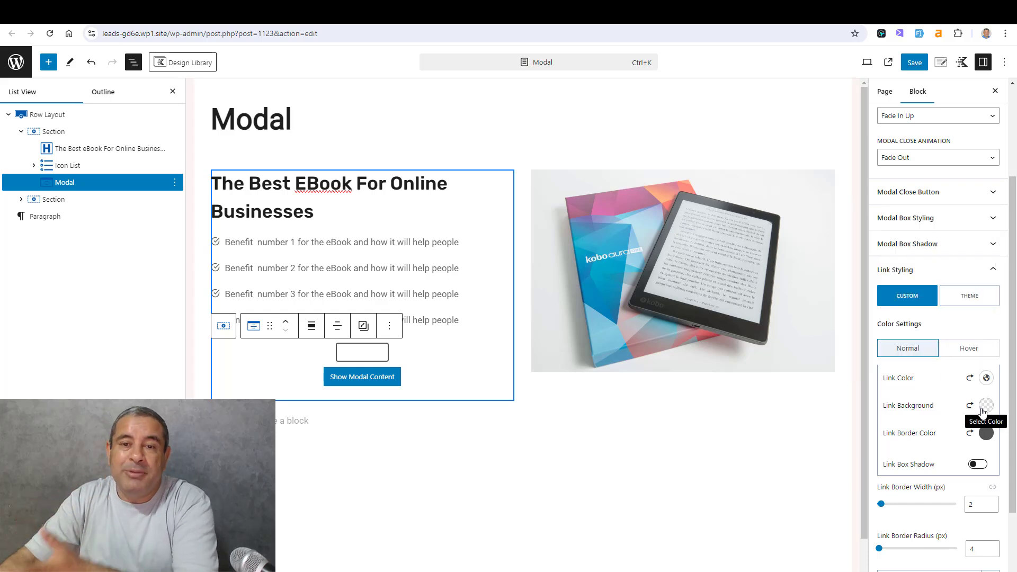
# Step: Give the link an accent orange FF6011 background and a matching orange border colour
pyautogui.click(985, 408)
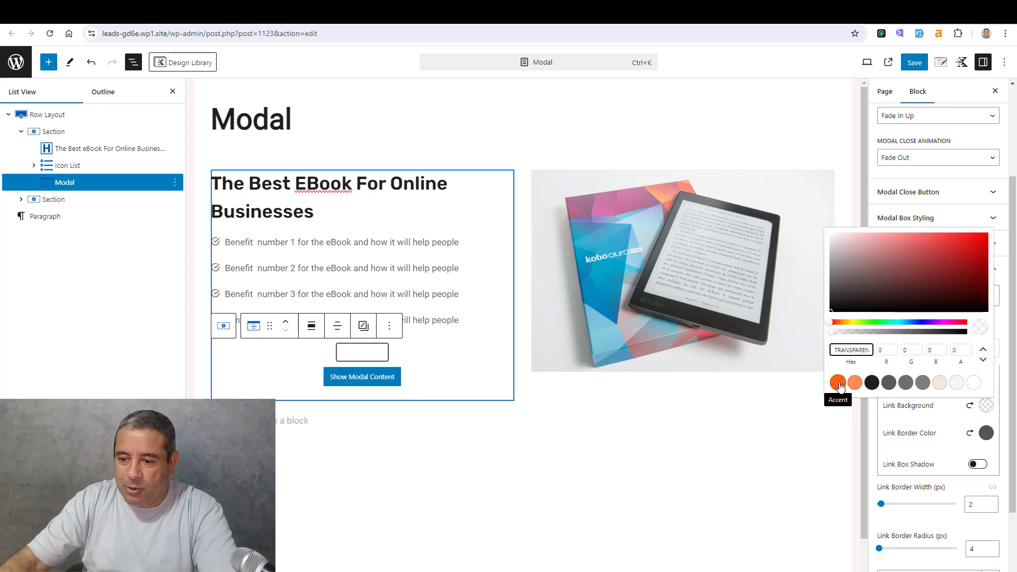
pyautogui.click(838, 383)
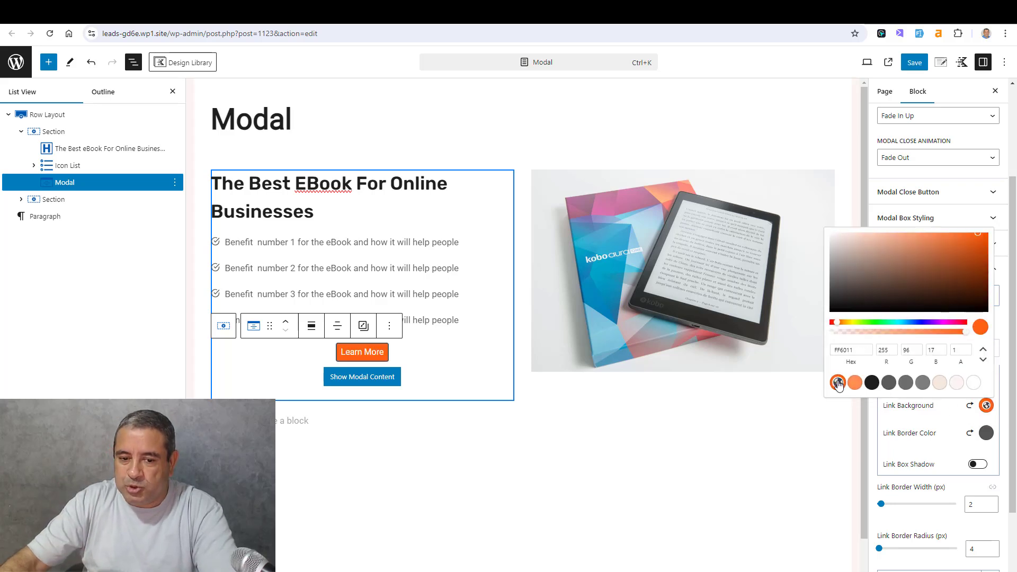
pyautogui.click(921, 416)
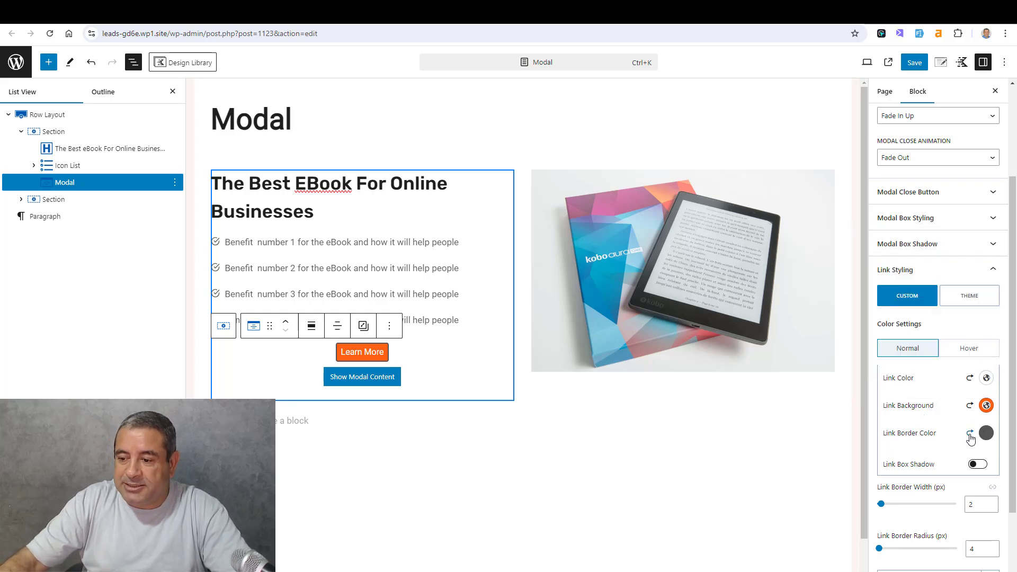
pyautogui.click(987, 435)
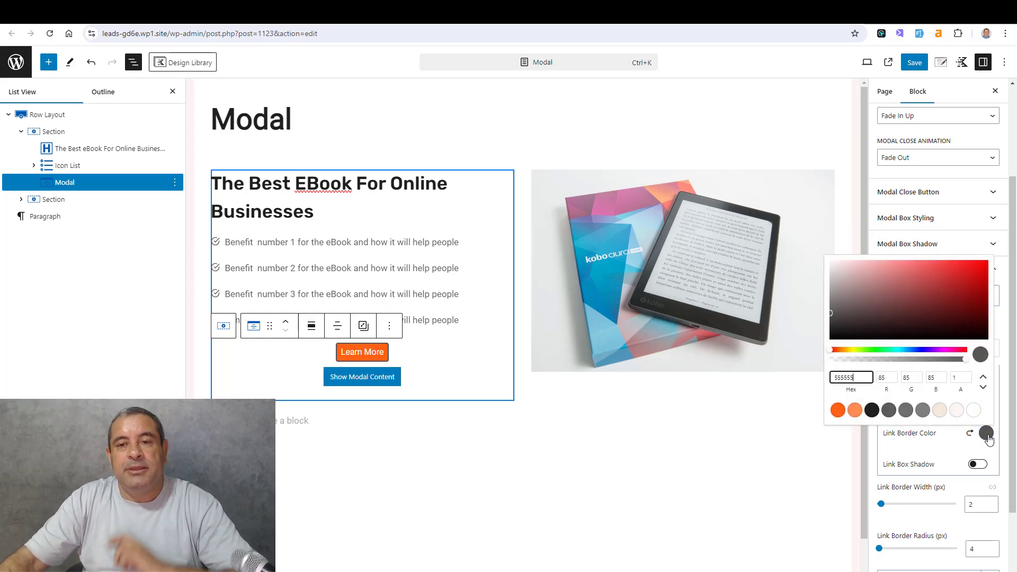
pyautogui.click(838, 411)
pyautogui.click(839, 411)
pyautogui.click(914, 454)
# Step: Try a larger Typography font size of 35 for the Learn More link
pyautogui.scroll(-2, 915, 451)
pyautogui.scroll(-2, 916, 450)
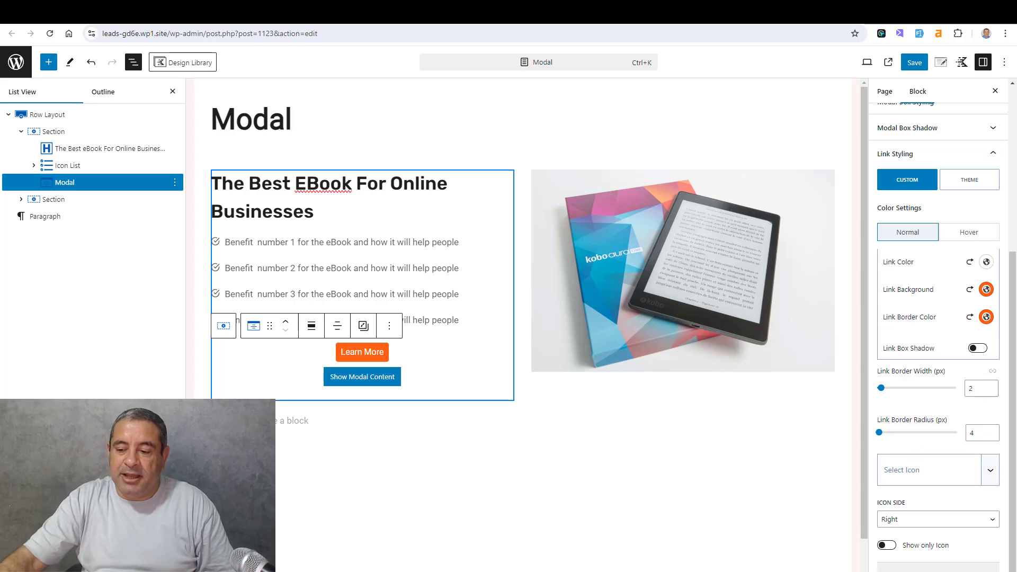
pyautogui.scroll(-5, 938, 450)
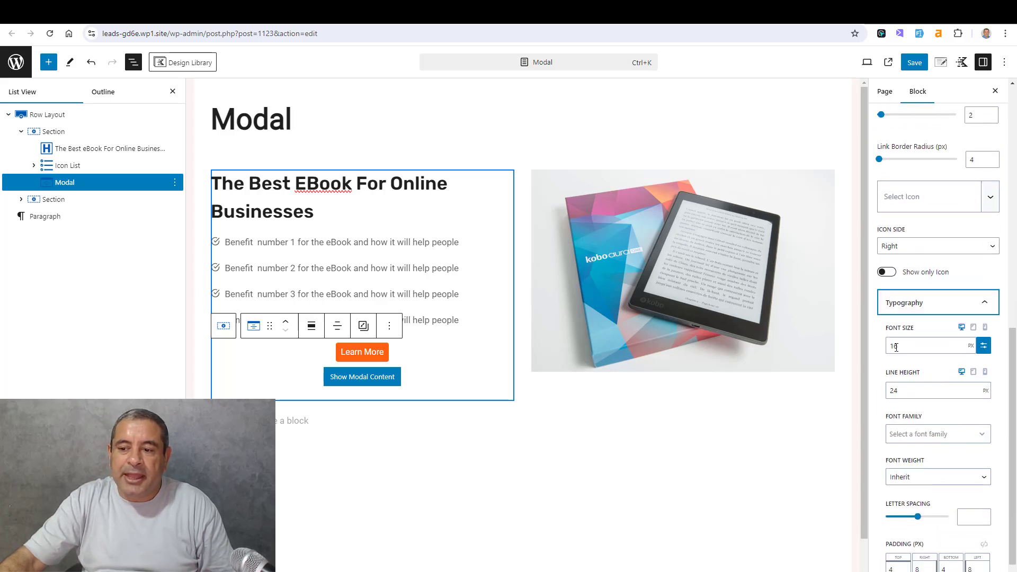
pyautogui.click(895, 345)
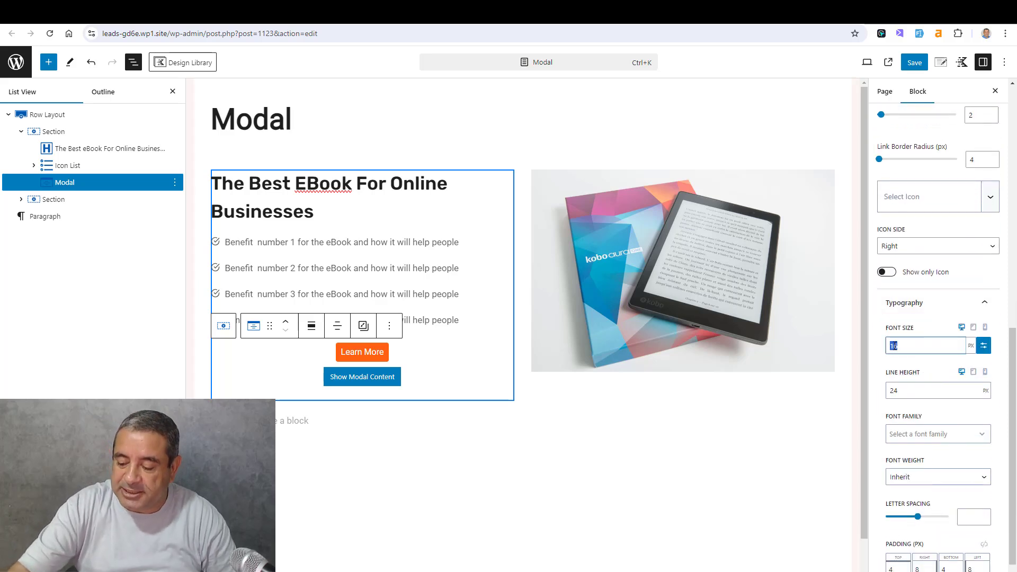
pyautogui.write('24')
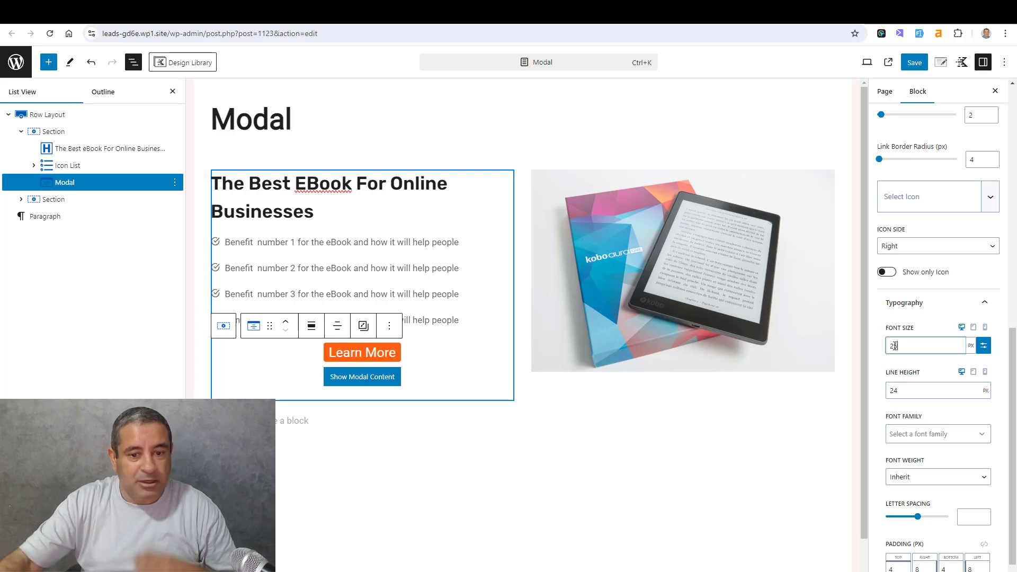
pyautogui.doubleClick(895, 345)
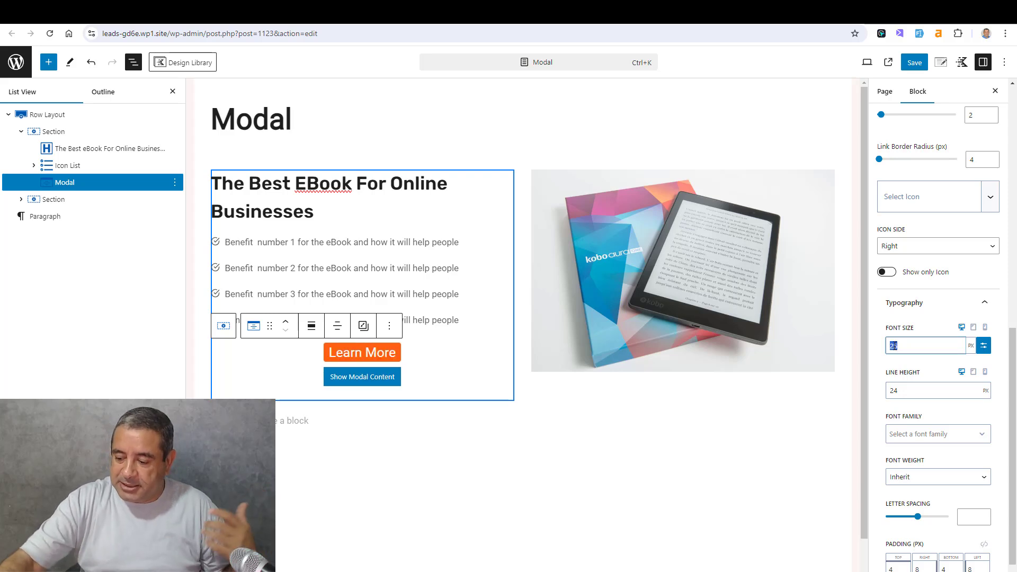
pyautogui.write('35')
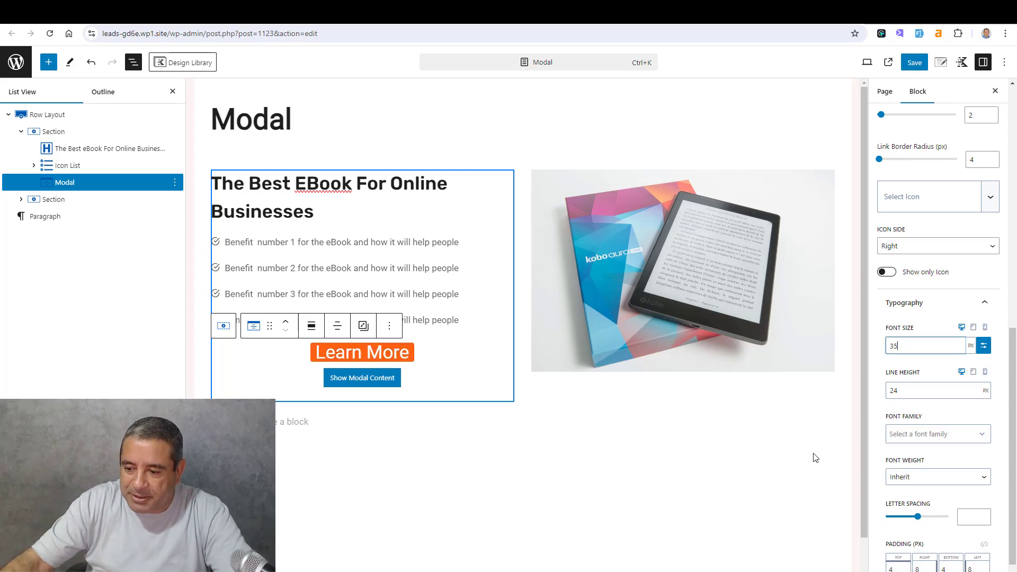
# Step: Link all padding sides at 15 px and settle the font size at 25 px
pyautogui.scroll(-1, 900, 491)
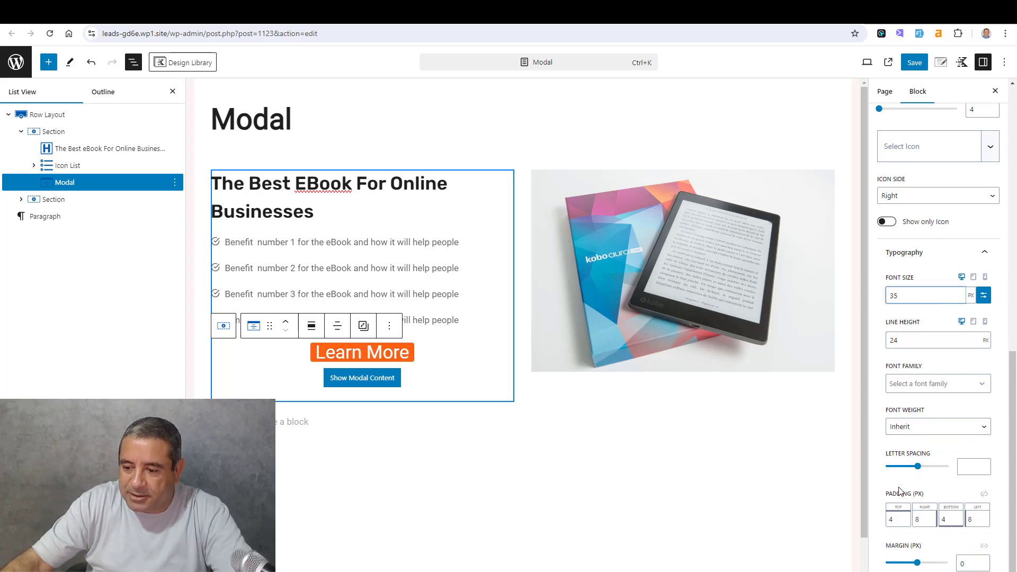
pyautogui.click(984, 494)
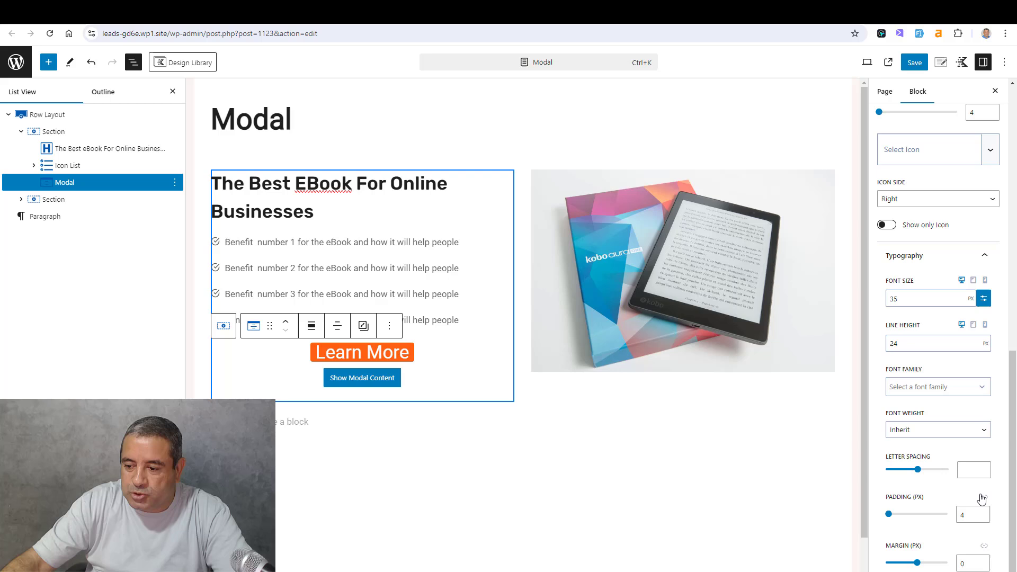
pyautogui.click(960, 514)
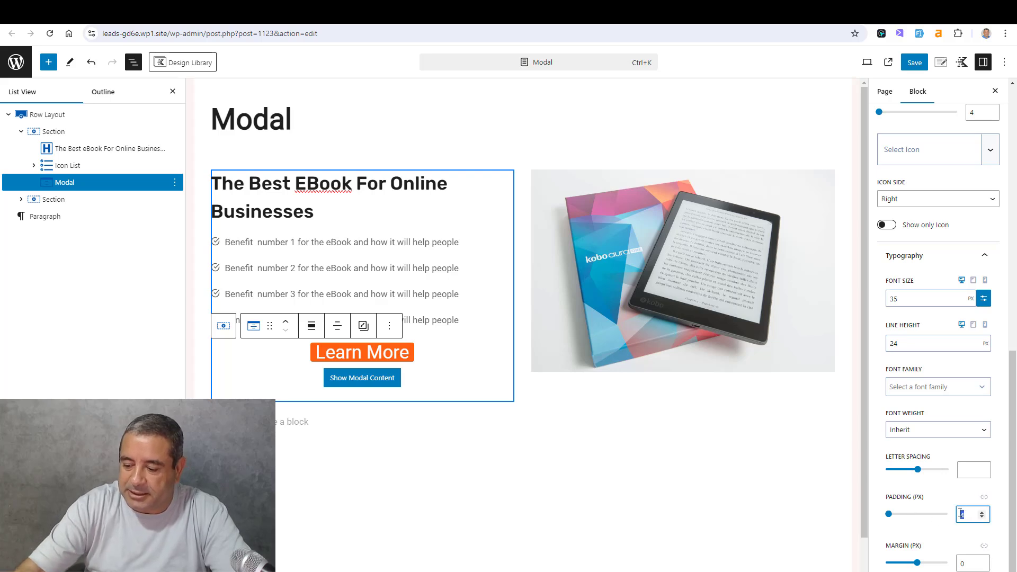
pyautogui.write('15')
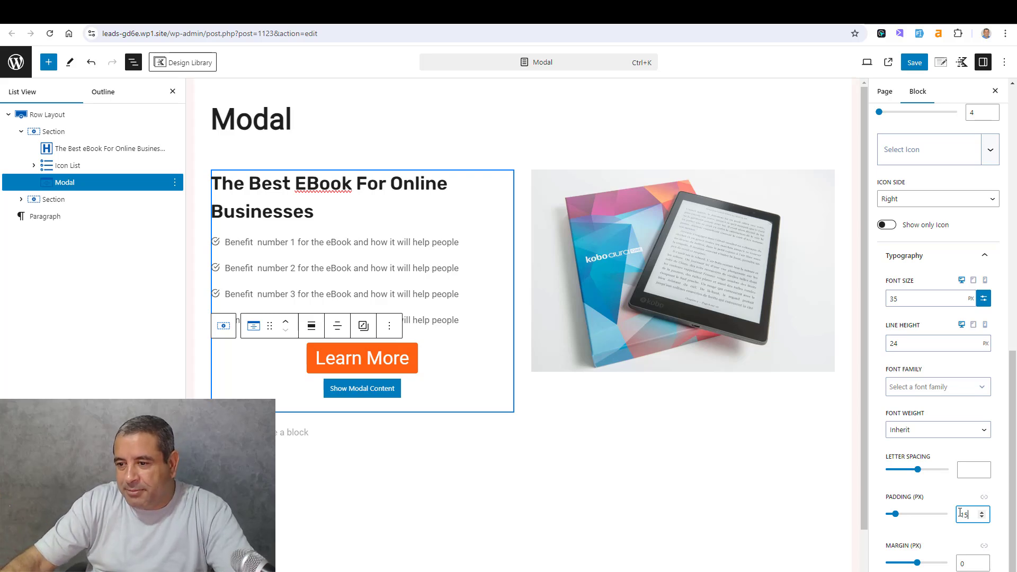
pyautogui.doubleClick(894, 301)
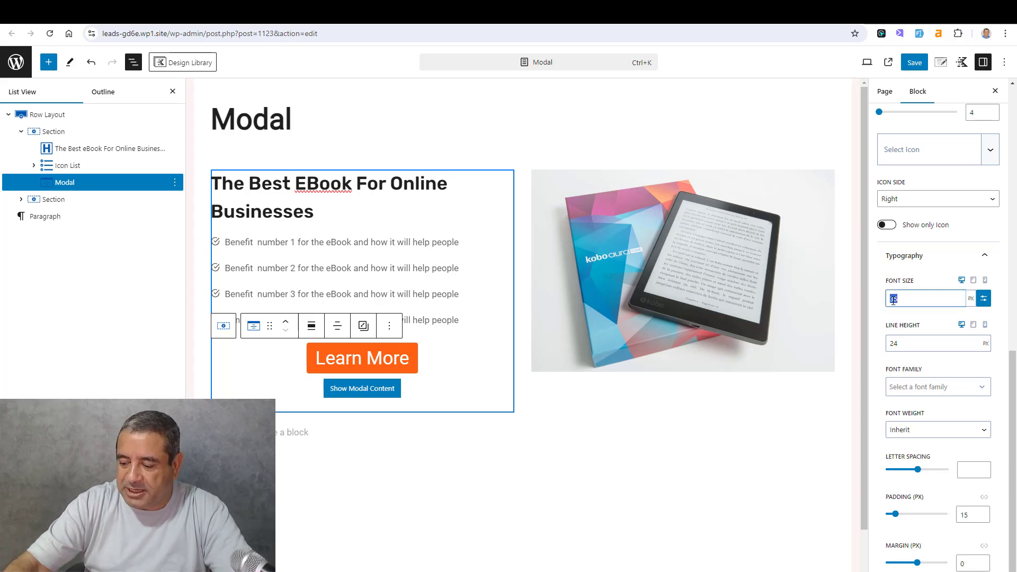
pyautogui.write('25')
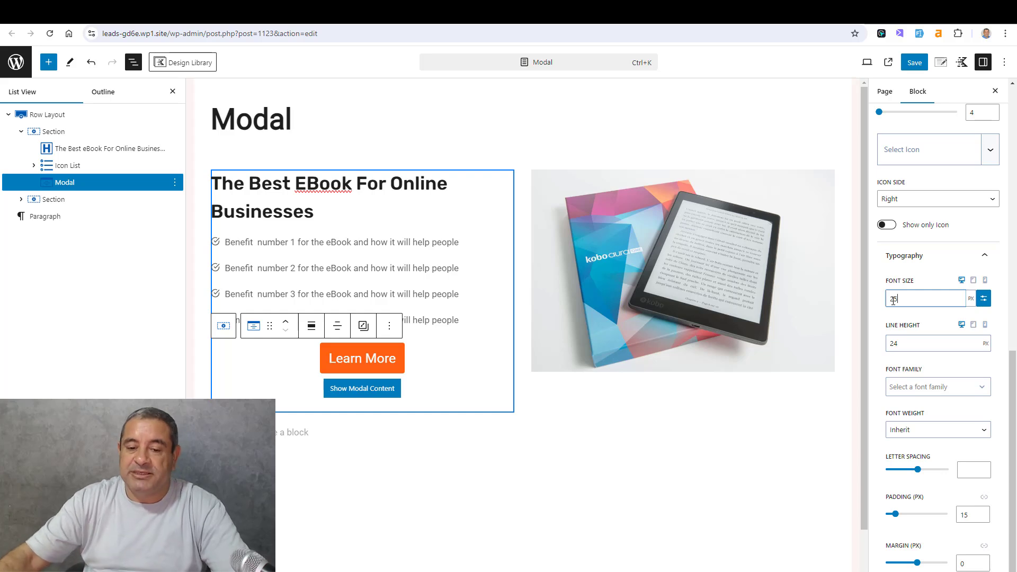
# Step: Turn on Show only Icon, keeping the icon on the right side
pyautogui.click(894, 227)
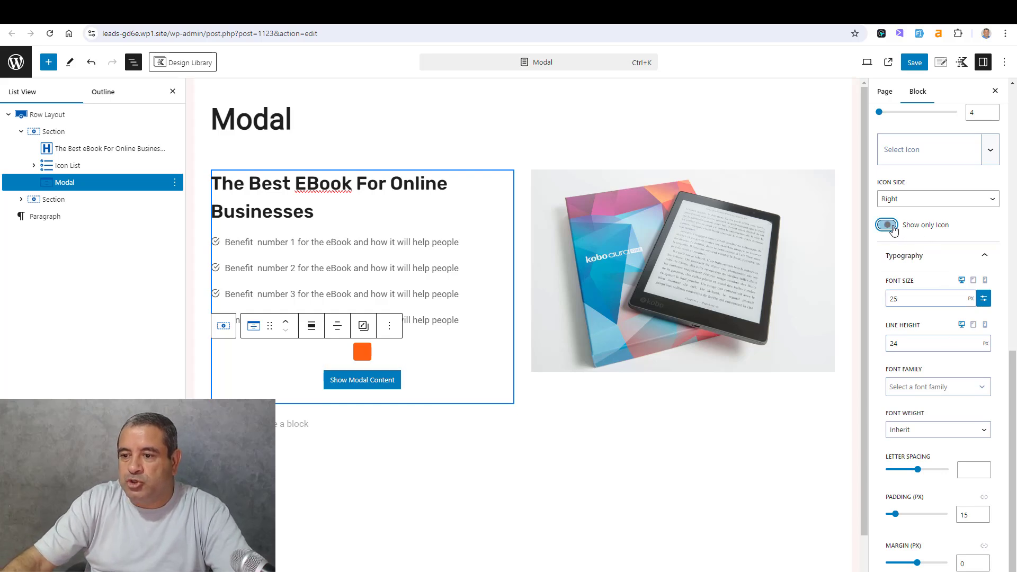
pyautogui.click(935, 208)
pyautogui.click(935, 212)
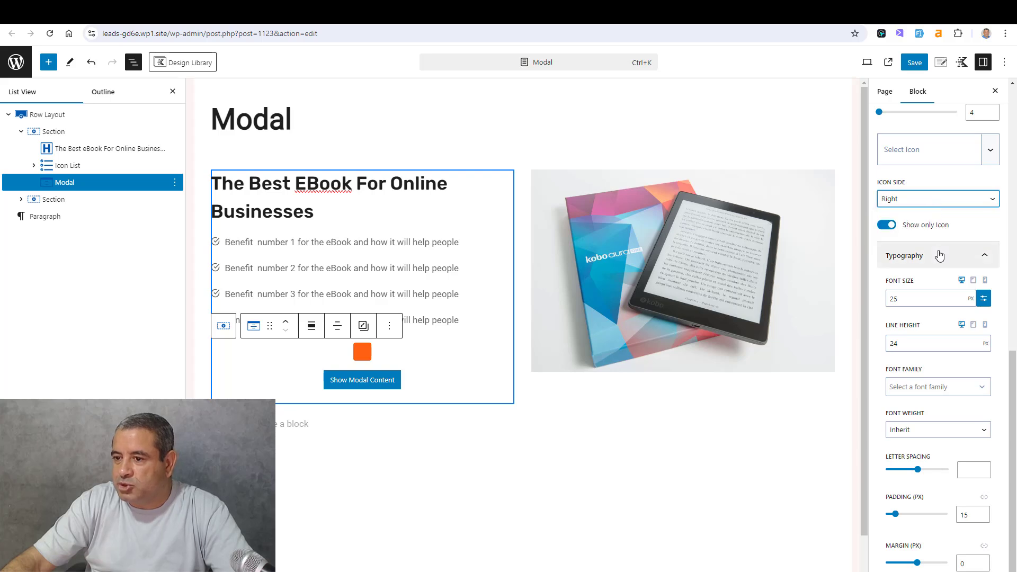
pyautogui.scroll(1, 970, 233)
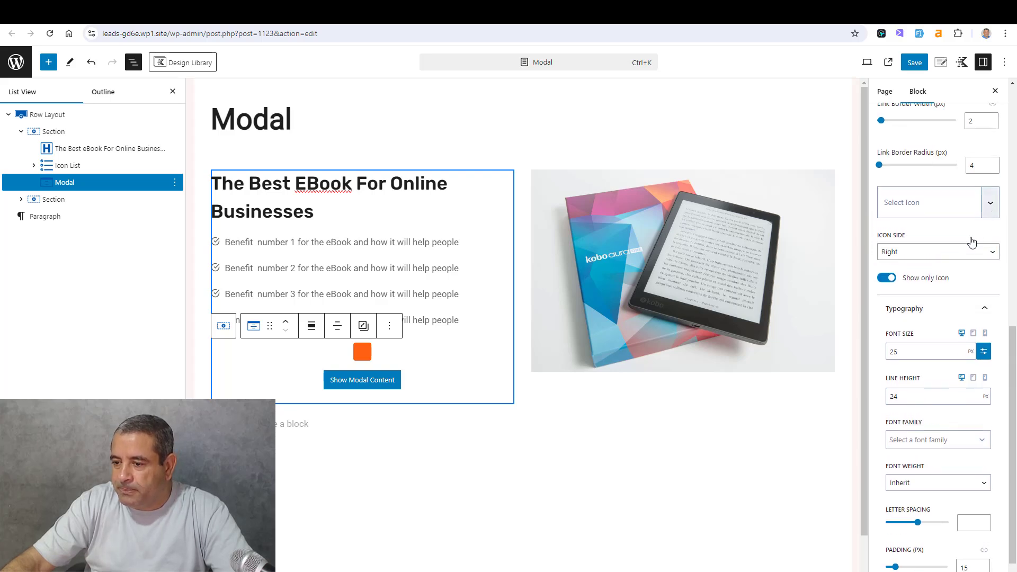
# Step: Use the '>' right-arrow icon on the button and switch Show only Icon back off
pyautogui.click(991, 207)
pyautogui.scroll(-2, 966, 373)
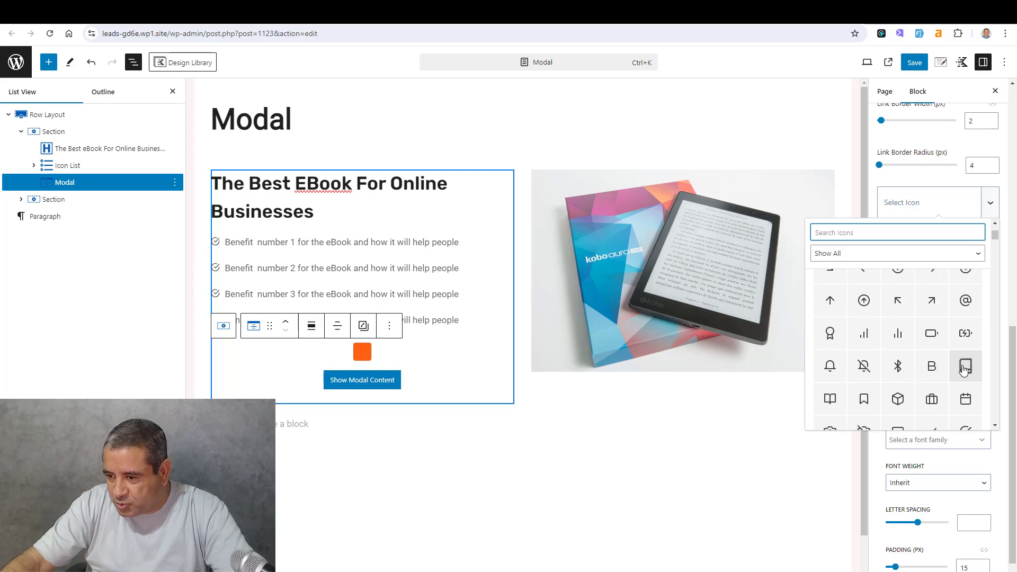
pyautogui.scroll(-2, 966, 371)
pyautogui.click(938, 417)
pyautogui.click(935, 416)
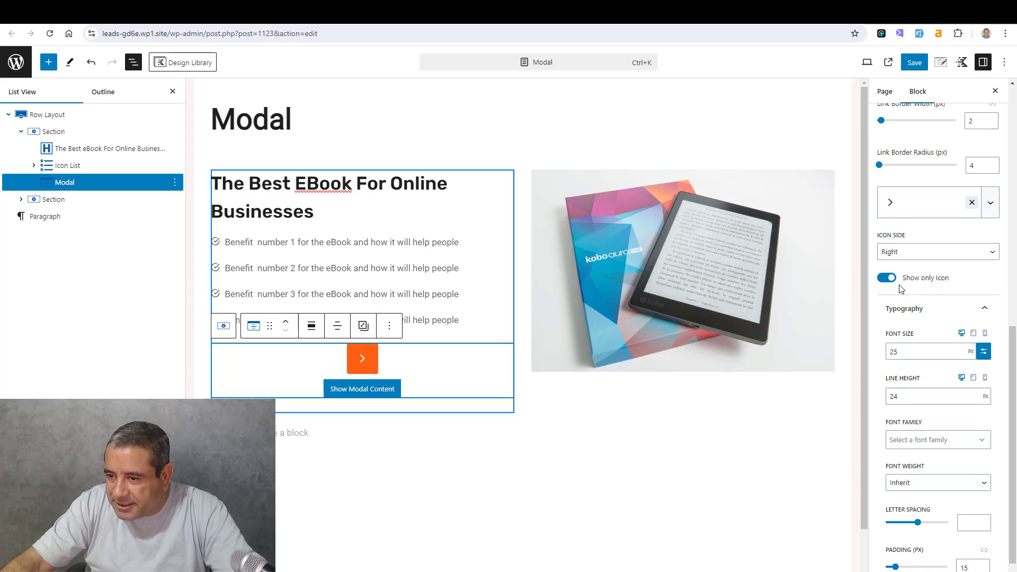
pyautogui.click(884, 280)
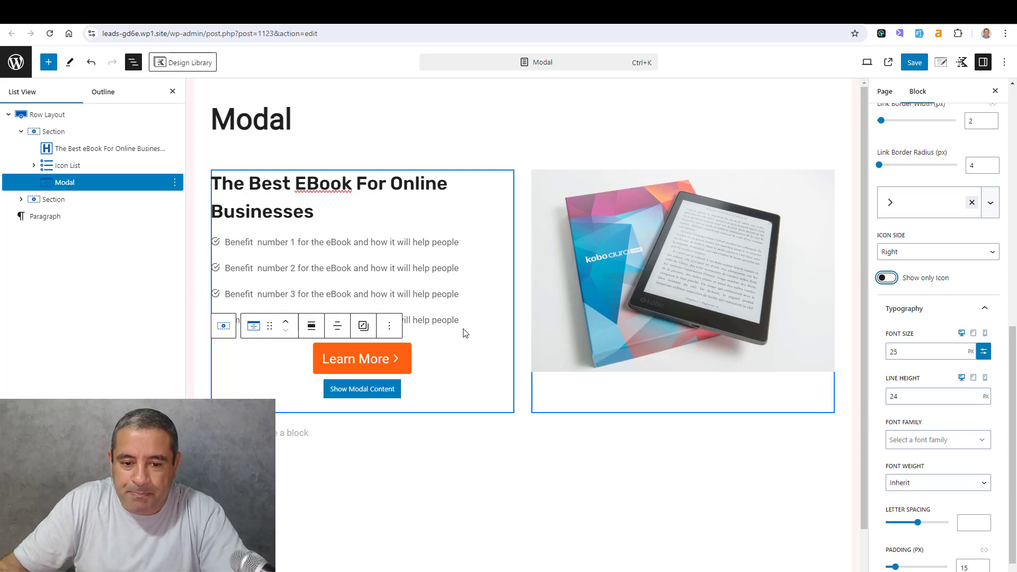
# Step: Align the Learn More button to the left under the benefits list
pyautogui.click(312, 327)
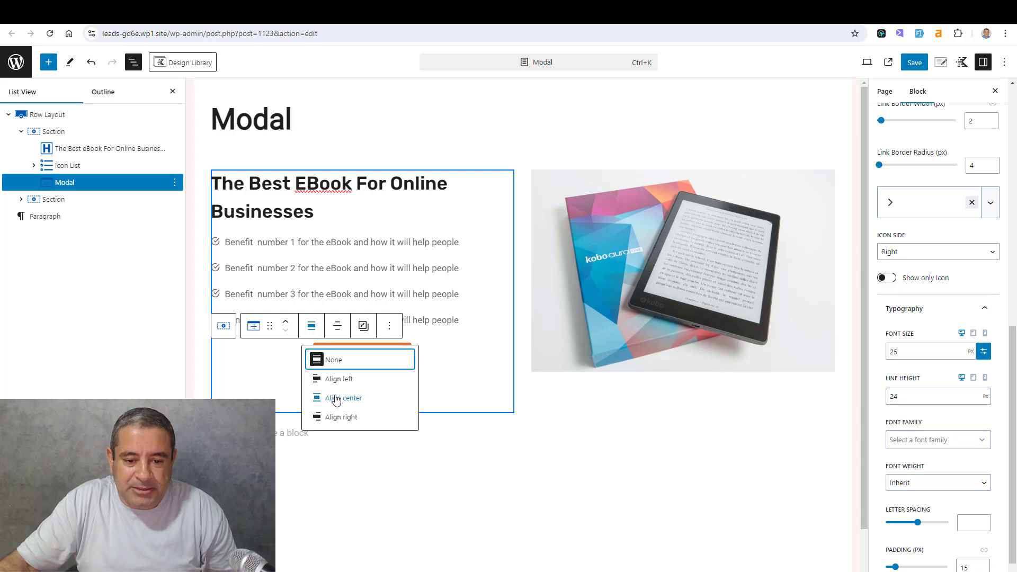
pyautogui.click(339, 378)
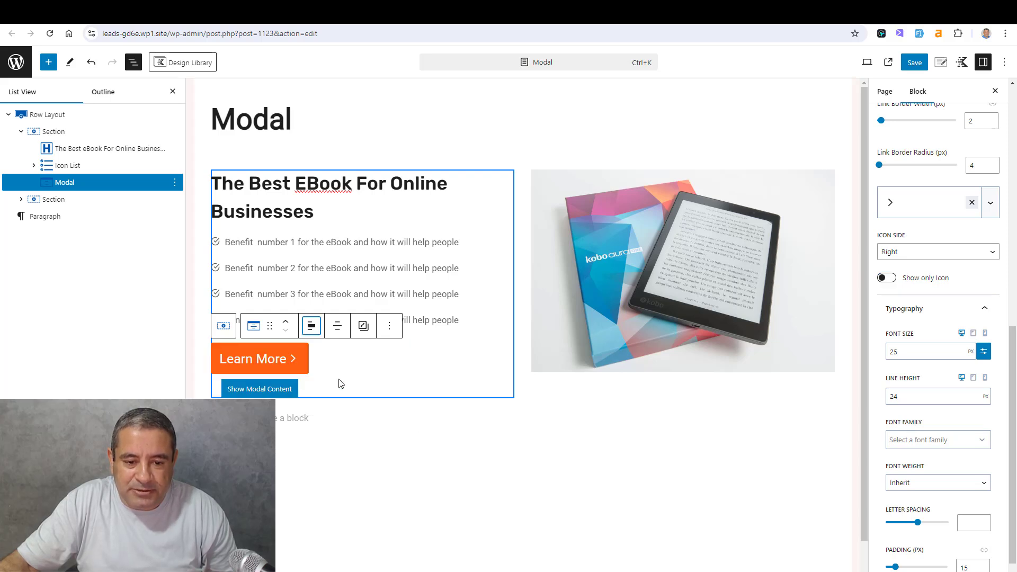
pyautogui.click(387, 461)
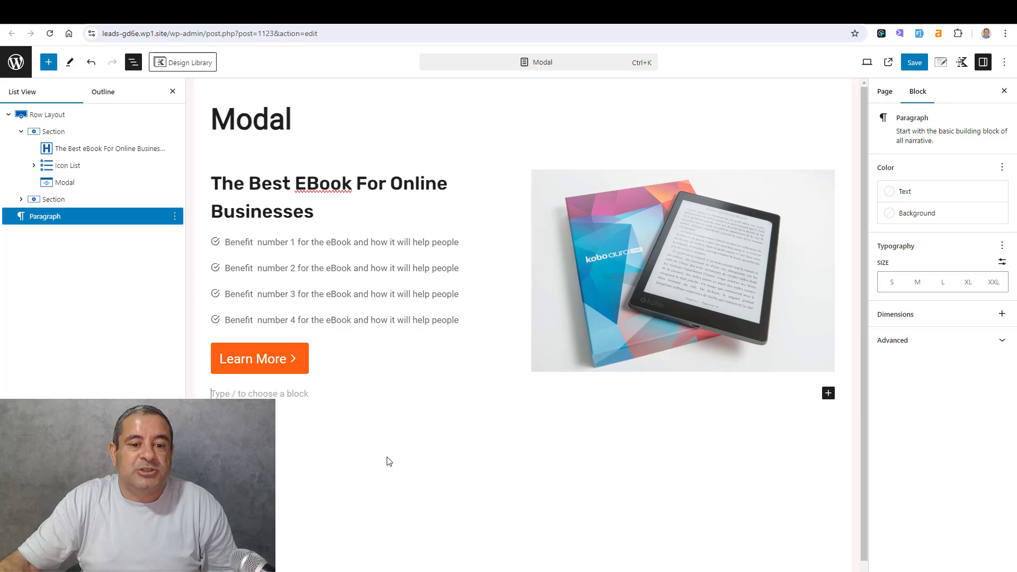
# Step: Select the Modal block, show its popup content and click into the Create Awesome paragraph
pyautogui.click(270, 367)
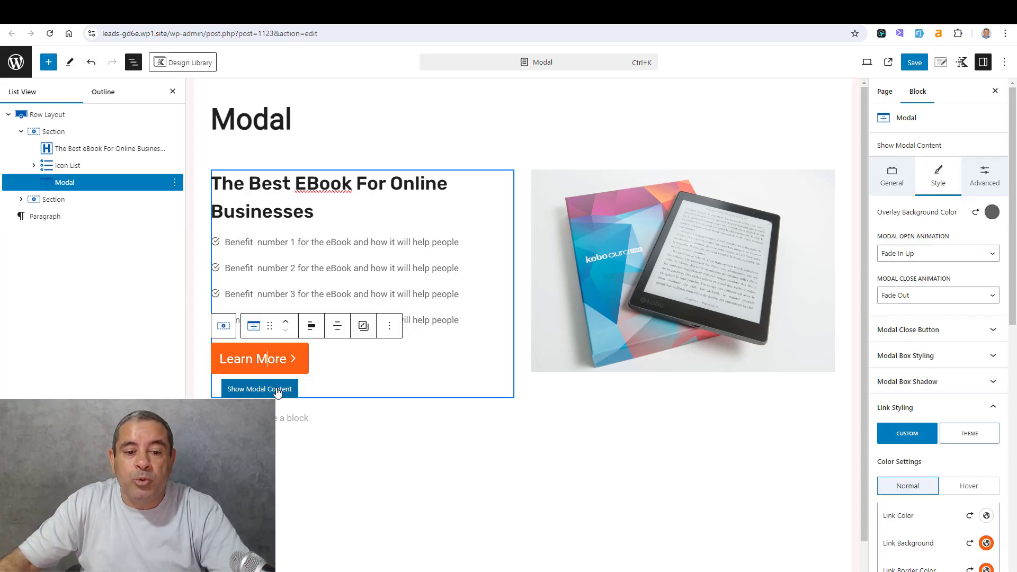
pyautogui.click(276, 391)
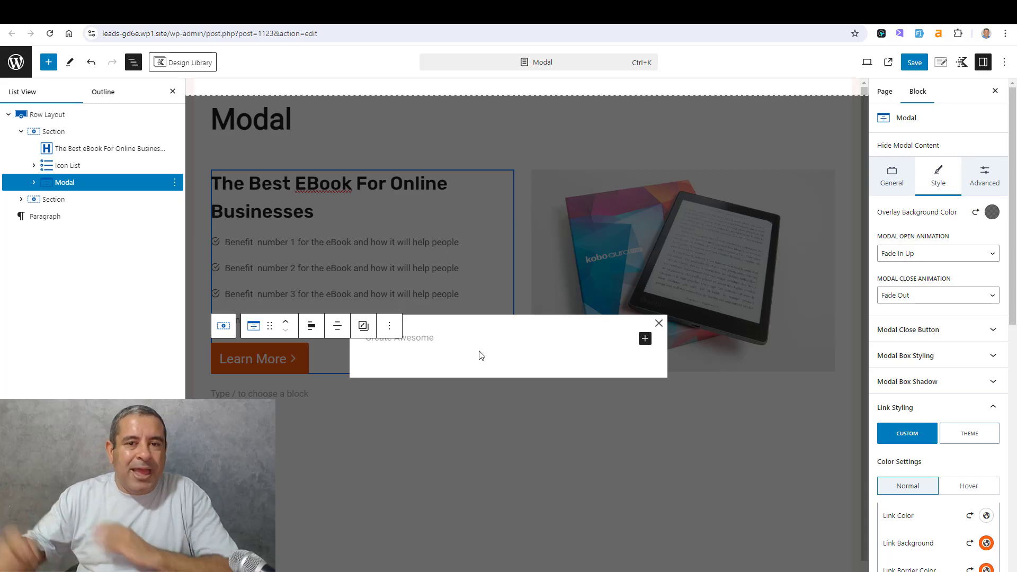
pyautogui.click(470, 343)
# Step: Turn the modal's paragraph into a heading reading 'Complete the below form'
pyautogui.write('/hea')
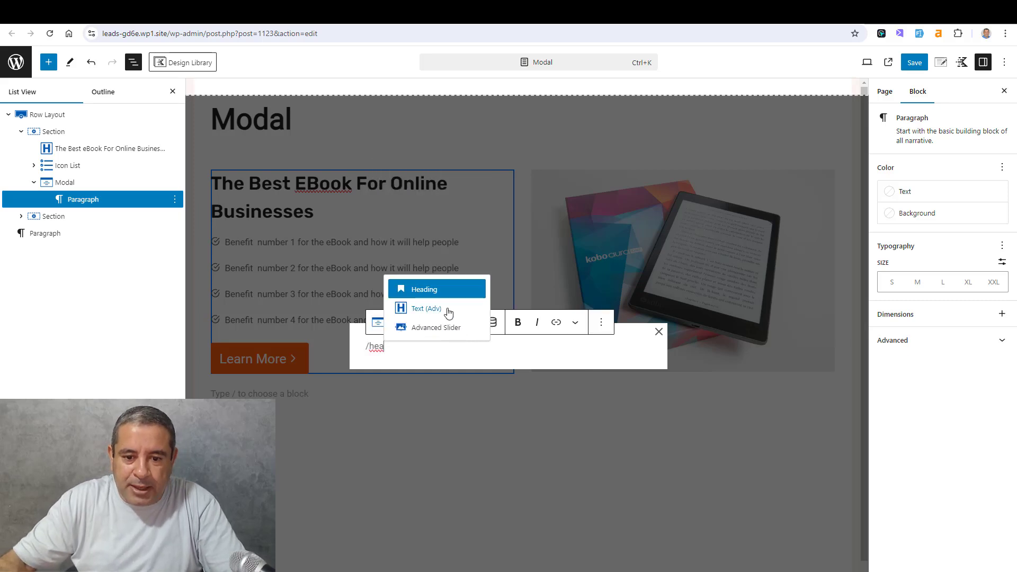
pyautogui.click(447, 290)
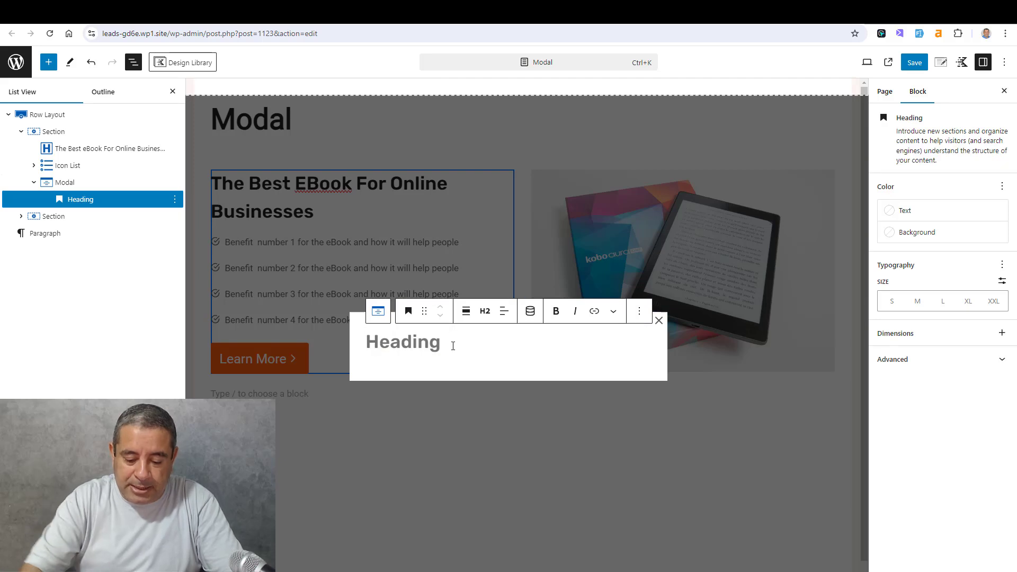
pyautogui.write('Comp')
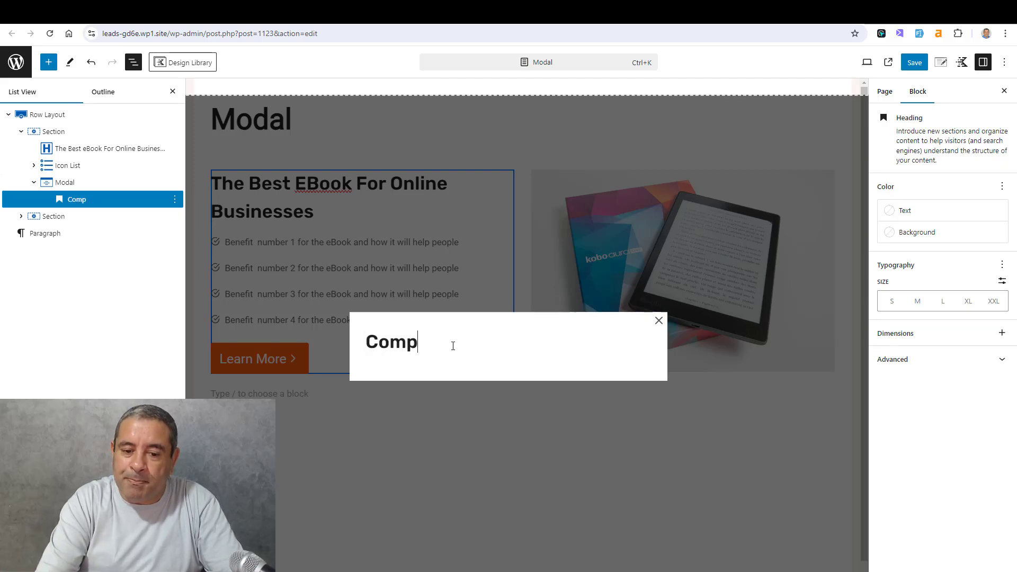
pyautogui.write('lete the below fo')
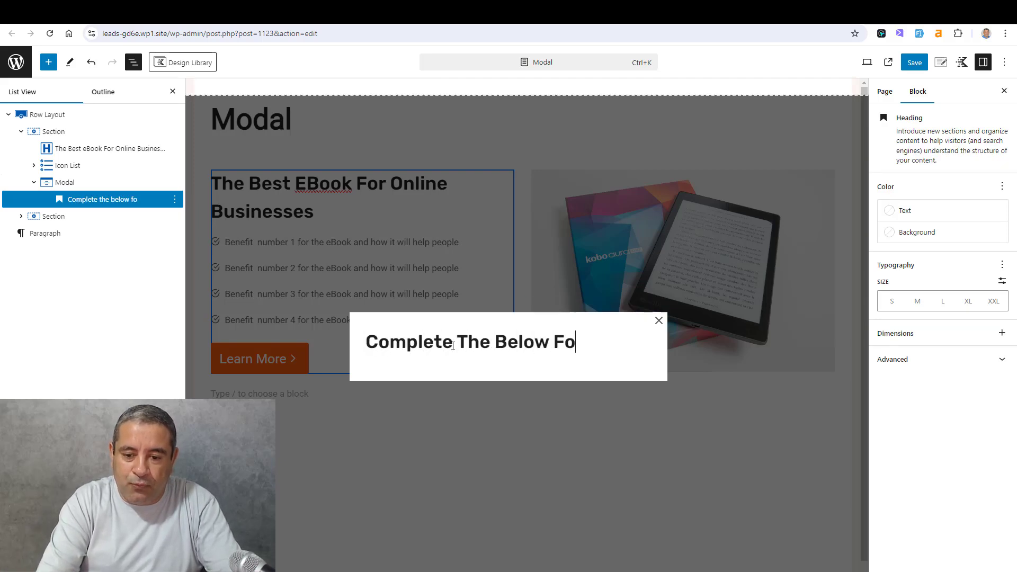
pyautogui.write('rm')
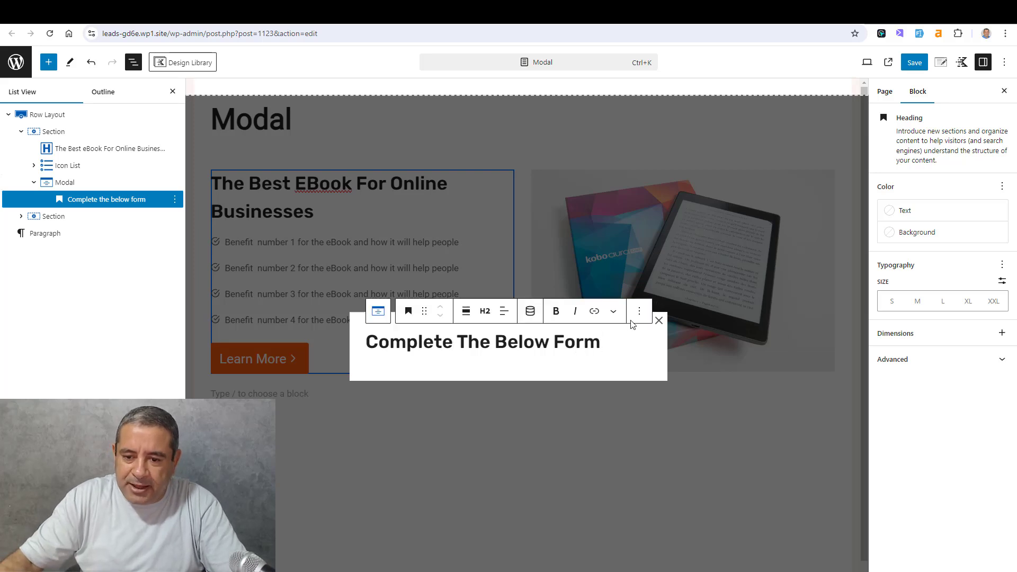
# Step: Add an empty block below the heading and search the inserter for 'form'
pyautogui.click(638, 315)
pyautogui.click(685, 407)
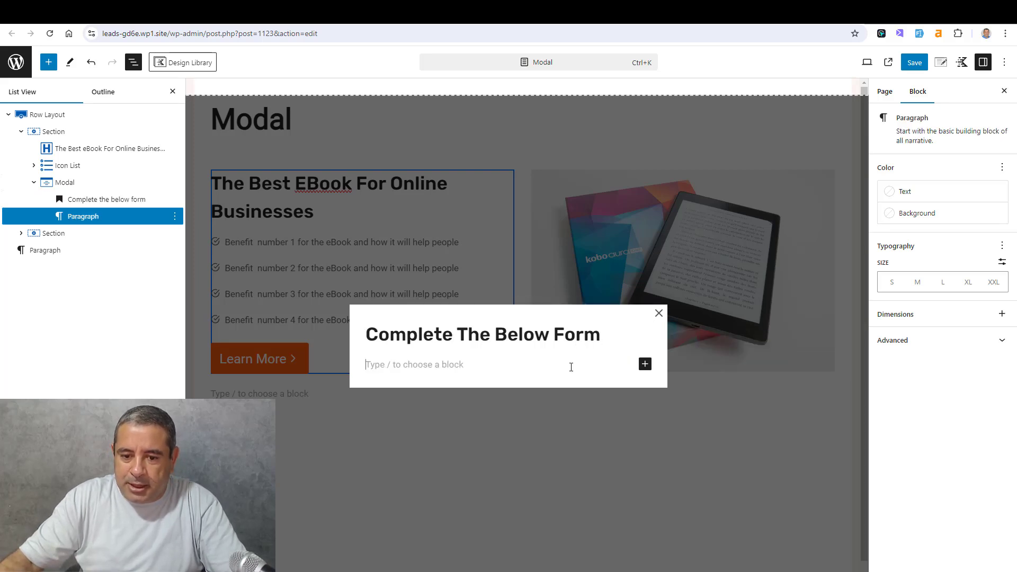
pyautogui.click(645, 365)
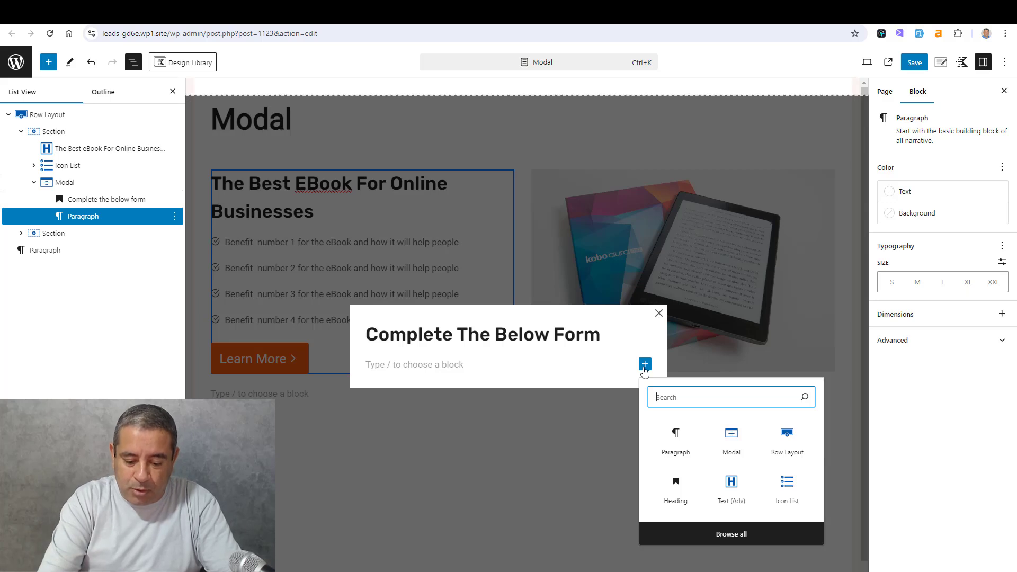
pyautogui.write('form')
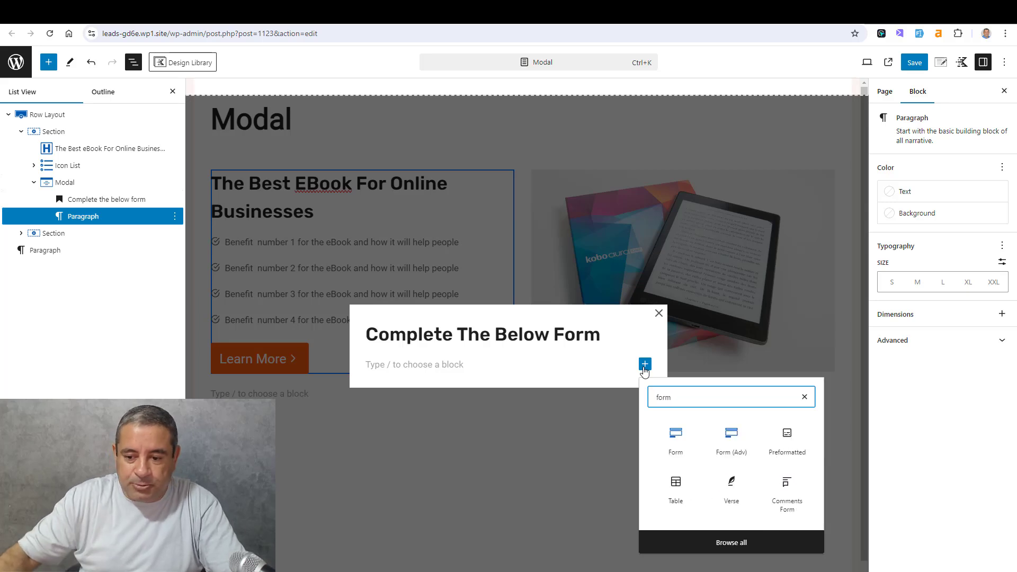
# Step: Insert Form (Adv) and create a new Subscribe With Name form in Basic style
pyautogui.click(731, 442)
pyautogui.click(499, 380)
pyautogui.click(499, 380)
pyautogui.click(430, 403)
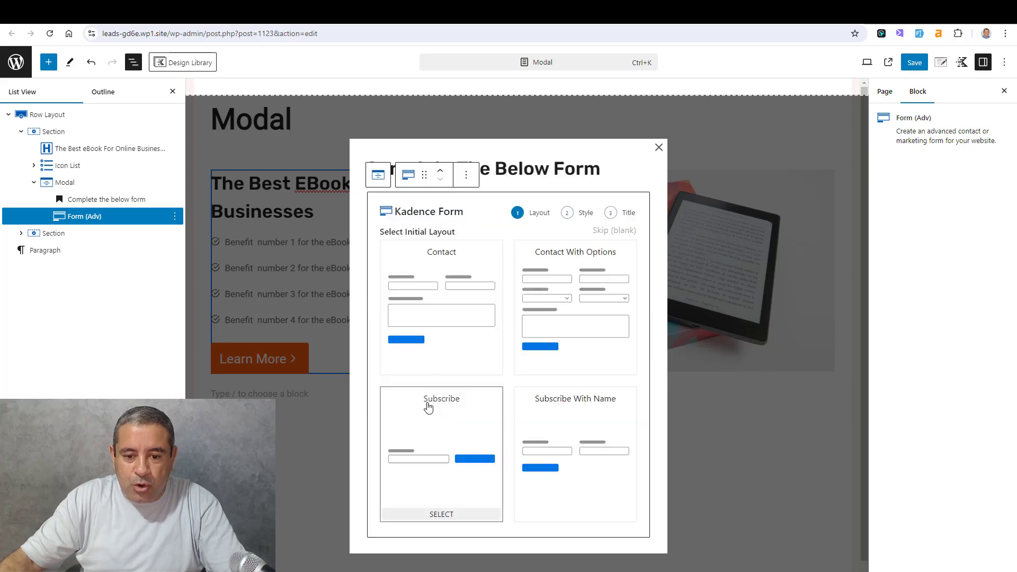
pyautogui.click(597, 418)
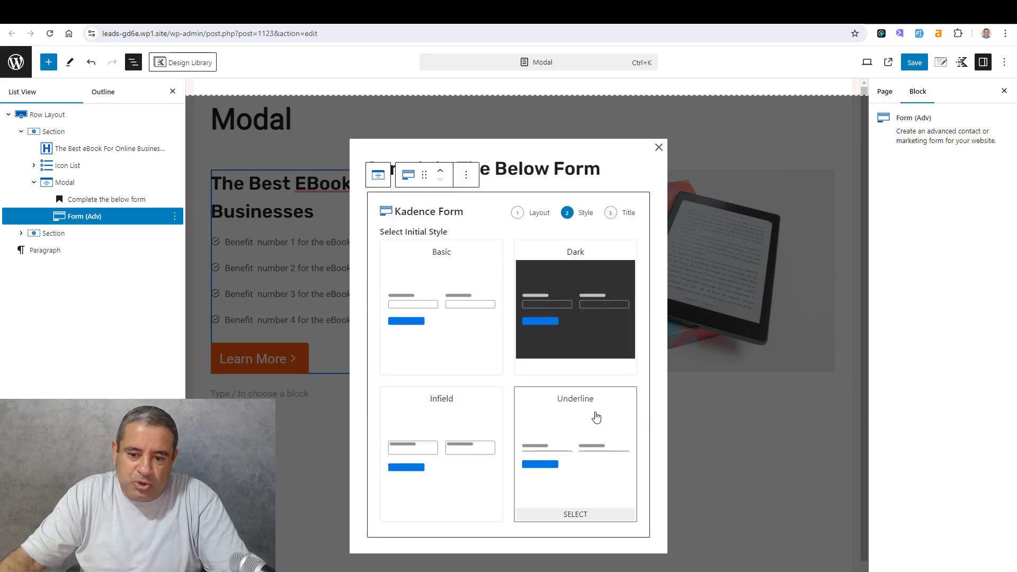
pyautogui.click(444, 278)
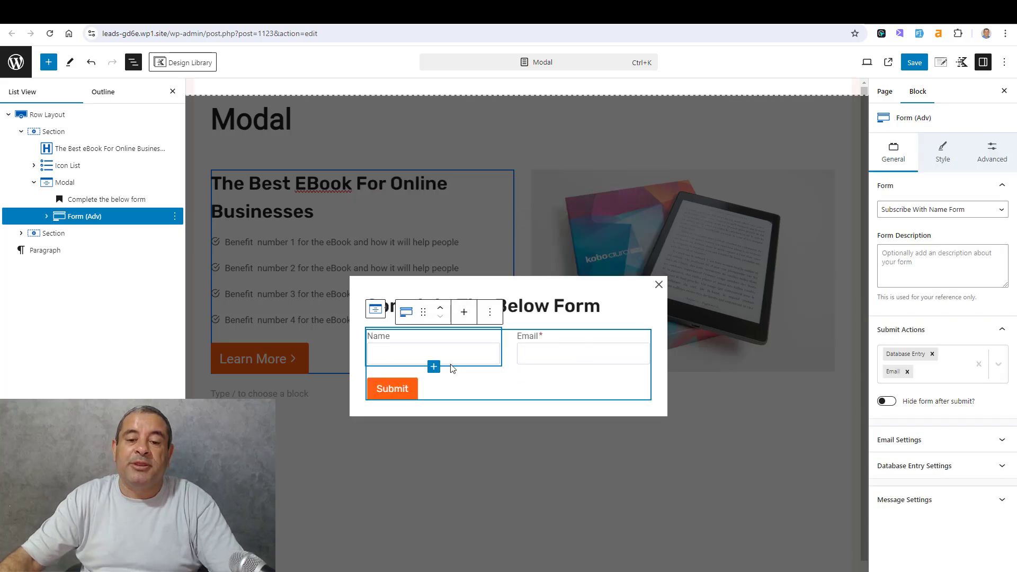
# Step: Centre the Submit button and relabel it 'Signup Now!'
pyautogui.click(400, 391)
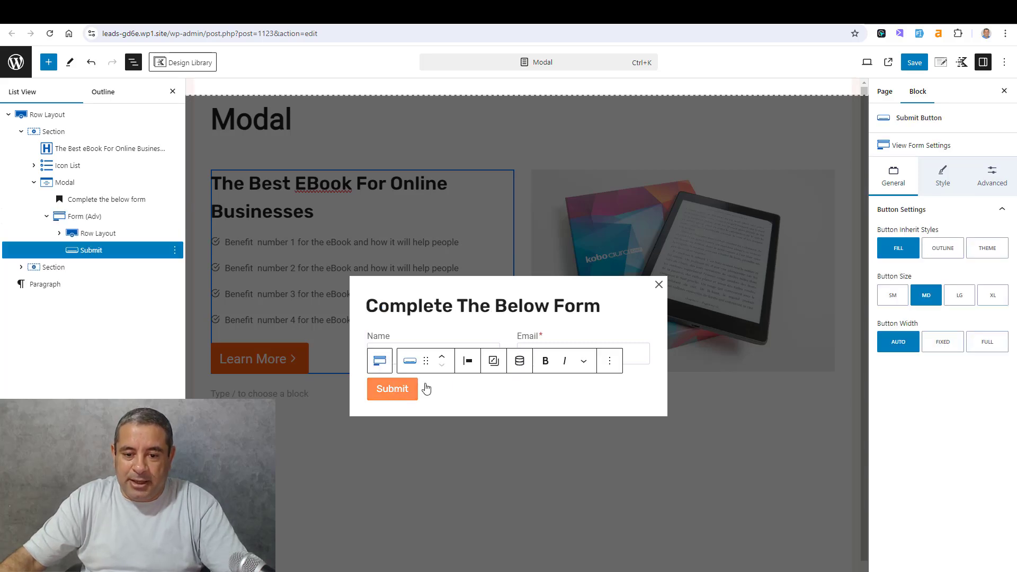
pyautogui.click(468, 361)
pyautogui.click(528, 416)
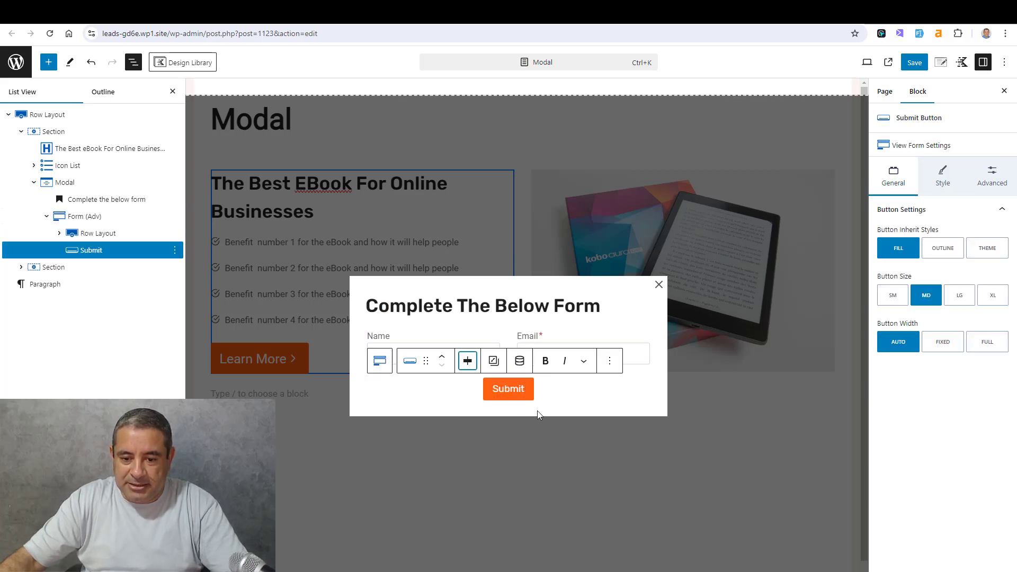
pyautogui.doubleClick(515, 394)
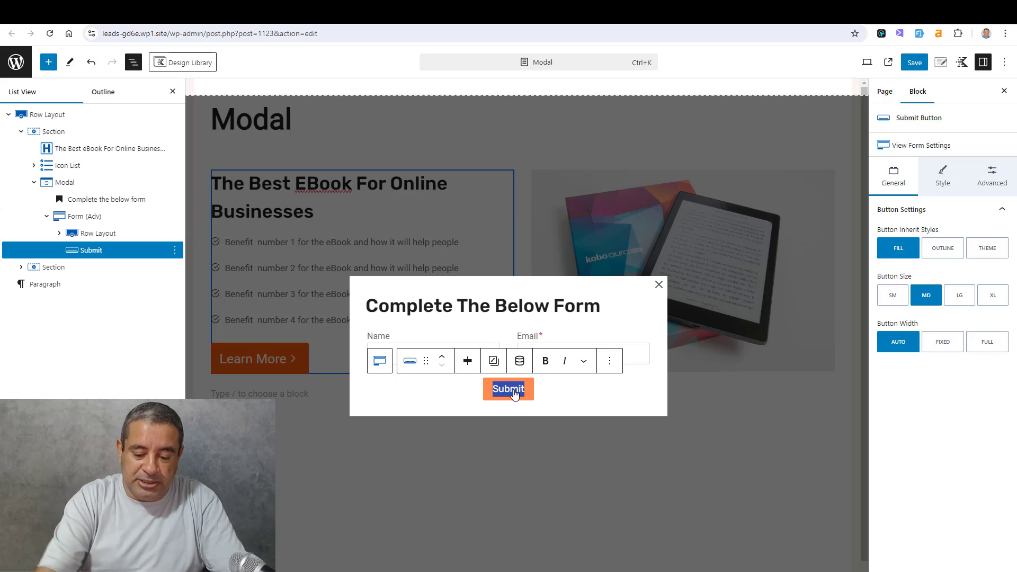
pyautogui.write('Signup Now!')
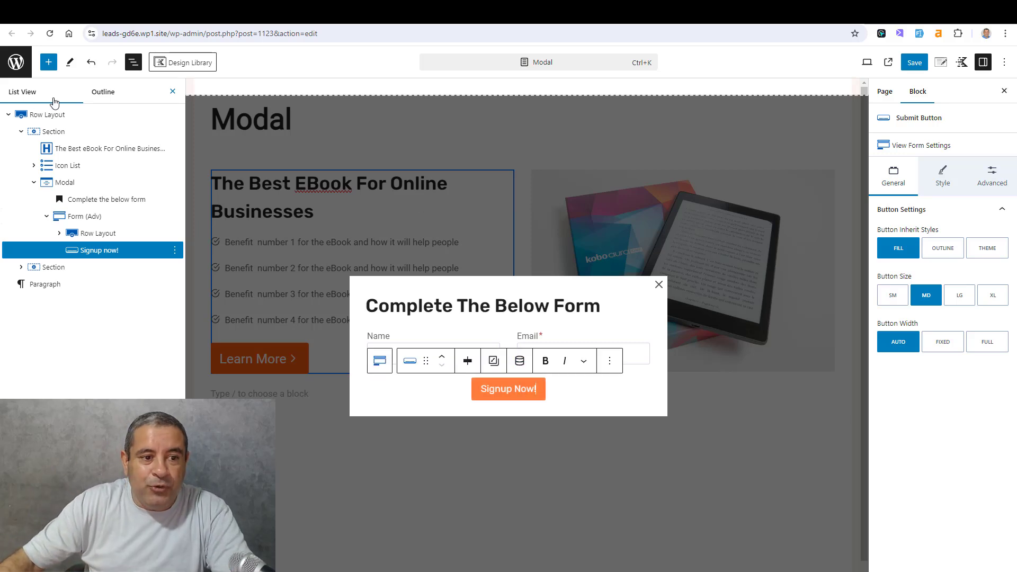
# Step: Select the Modal block and try left horizontal alignment before returning it to Center
pyautogui.click(67, 182)
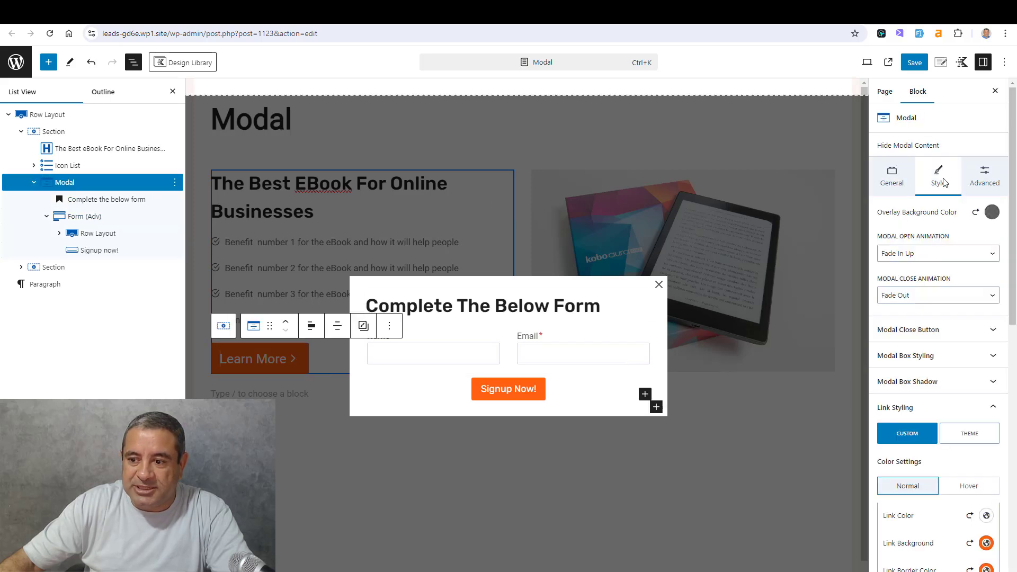
pyautogui.click(964, 409)
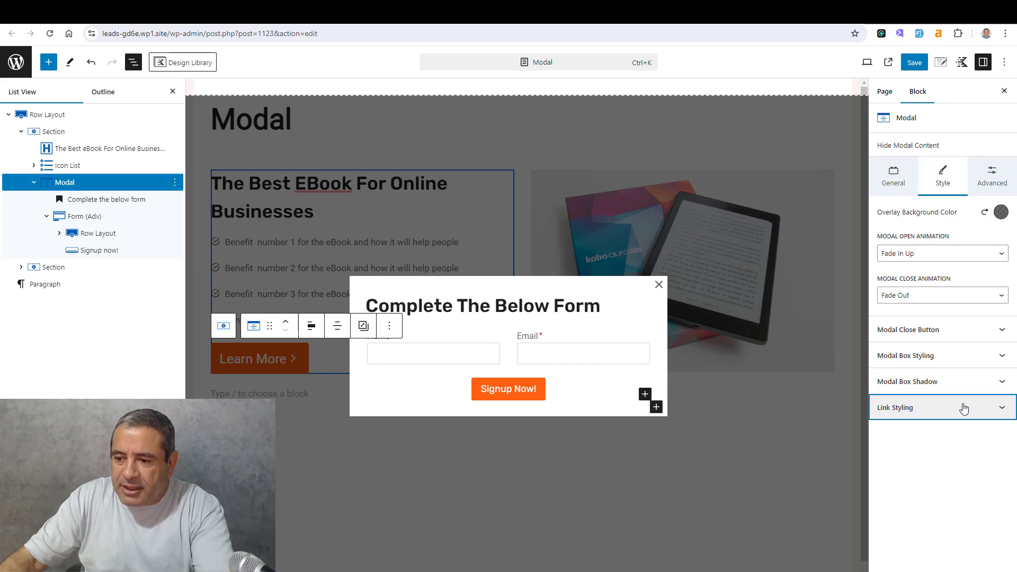
pyautogui.click(899, 187)
pyautogui.click(930, 228)
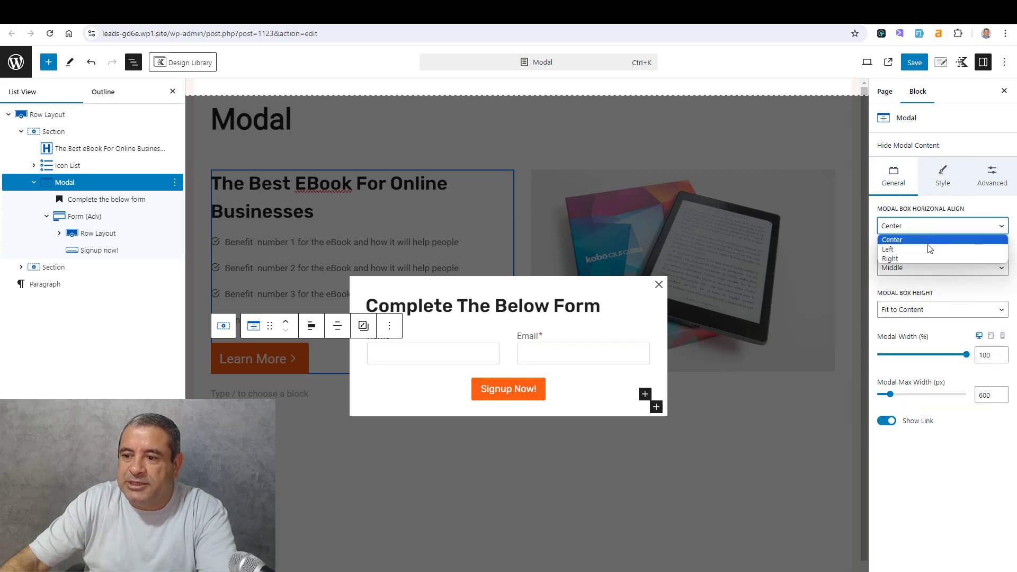
pyautogui.click(929, 251)
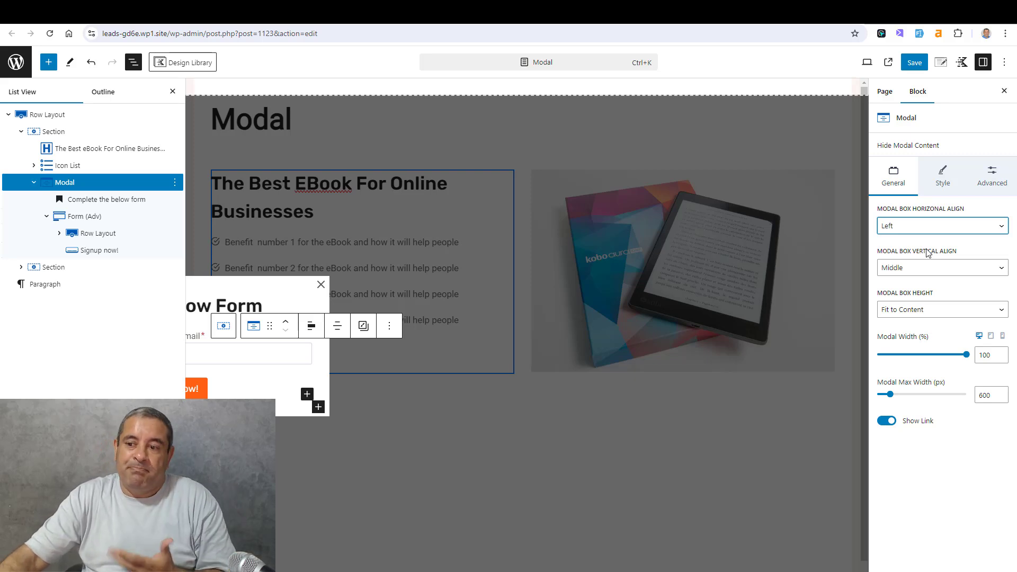
pyautogui.click(917, 227)
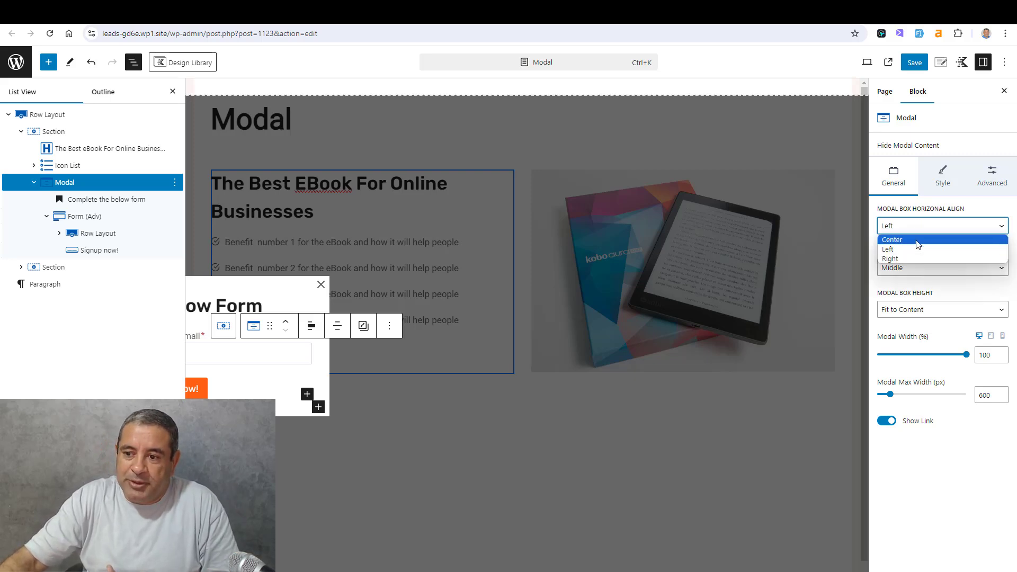
pyautogui.click(918, 242)
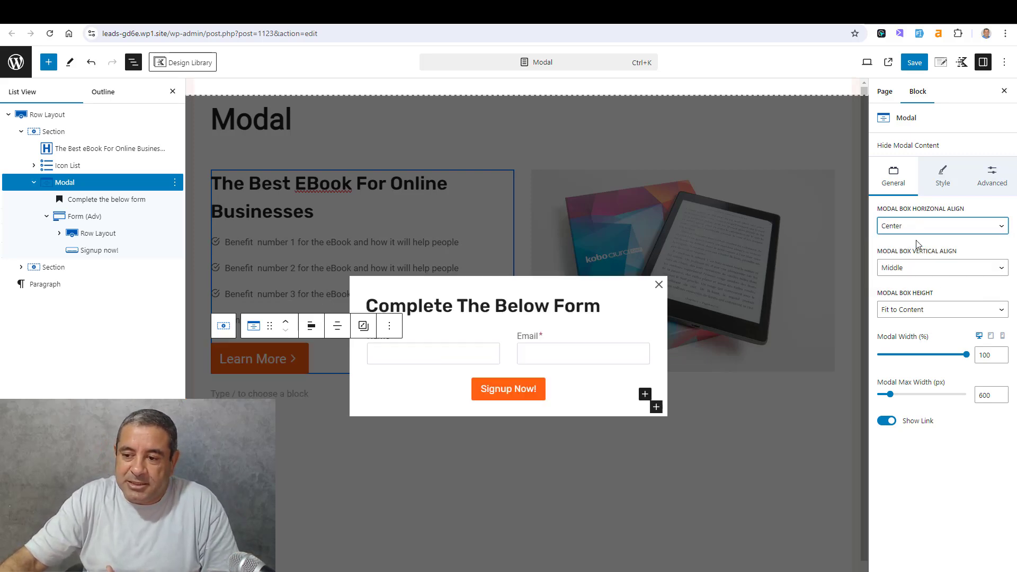
# Step: Try Top and Bottom vertical alignment, settle on Middle, and adjust the modal width
pyautogui.click(920, 272)
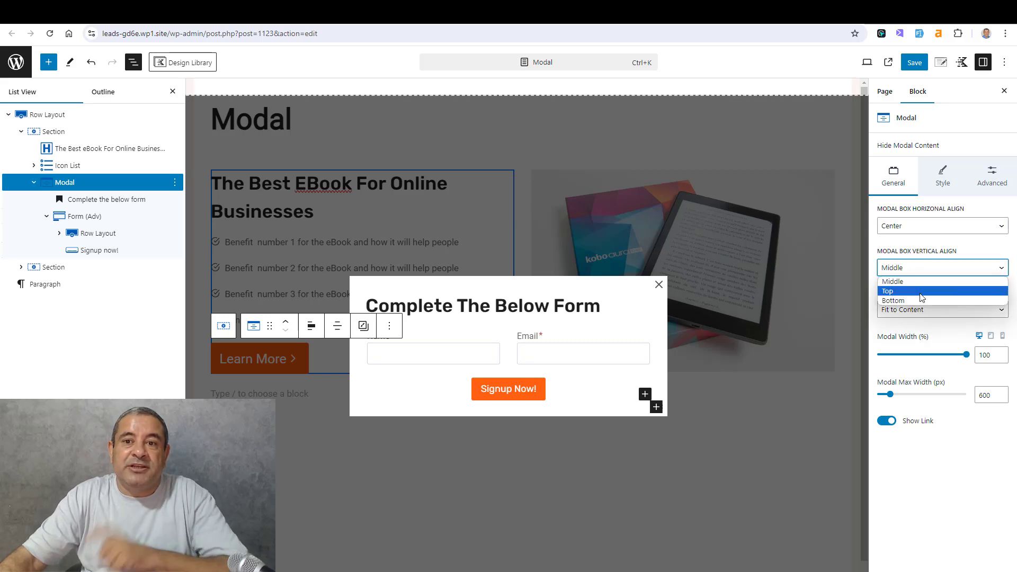
pyautogui.click(921, 291)
pyautogui.click(926, 269)
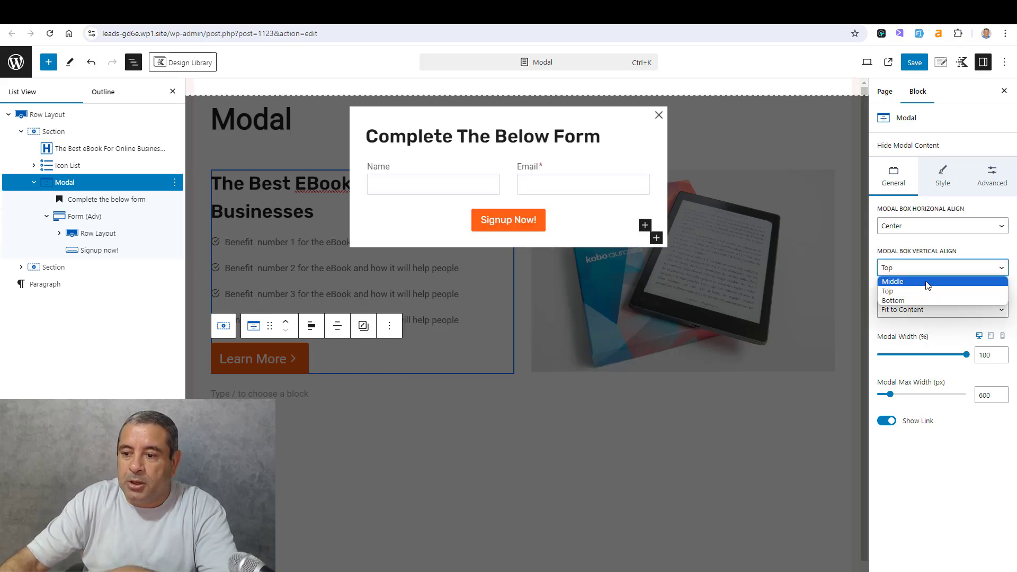
pyautogui.click(927, 301)
pyautogui.click(928, 272)
pyautogui.click(927, 282)
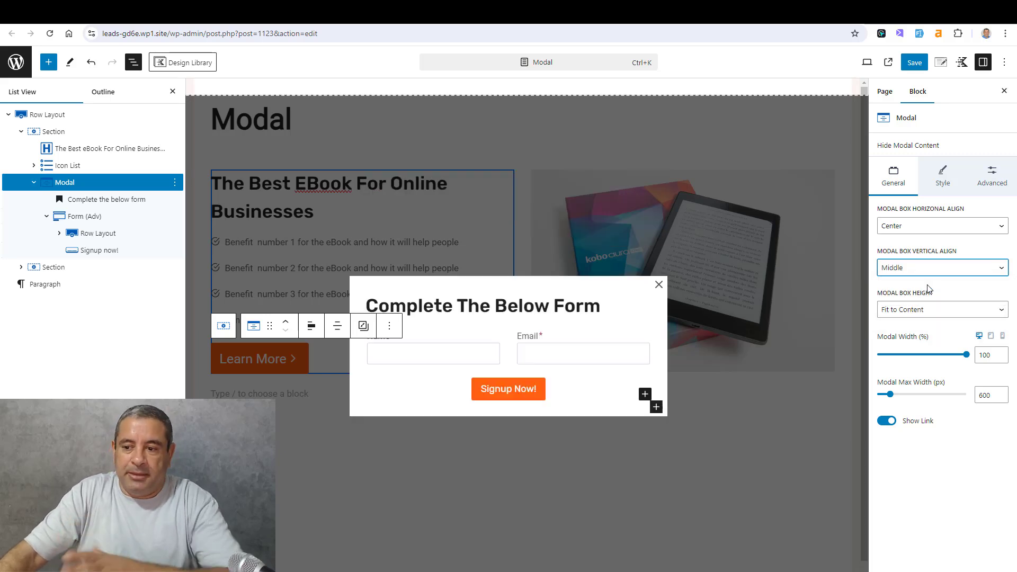
pyautogui.moveTo(966, 355)
pyautogui.mouseDown()
pyautogui.moveTo(949, 359)
pyautogui.moveTo(969, 364)
pyautogui.mouseUp()
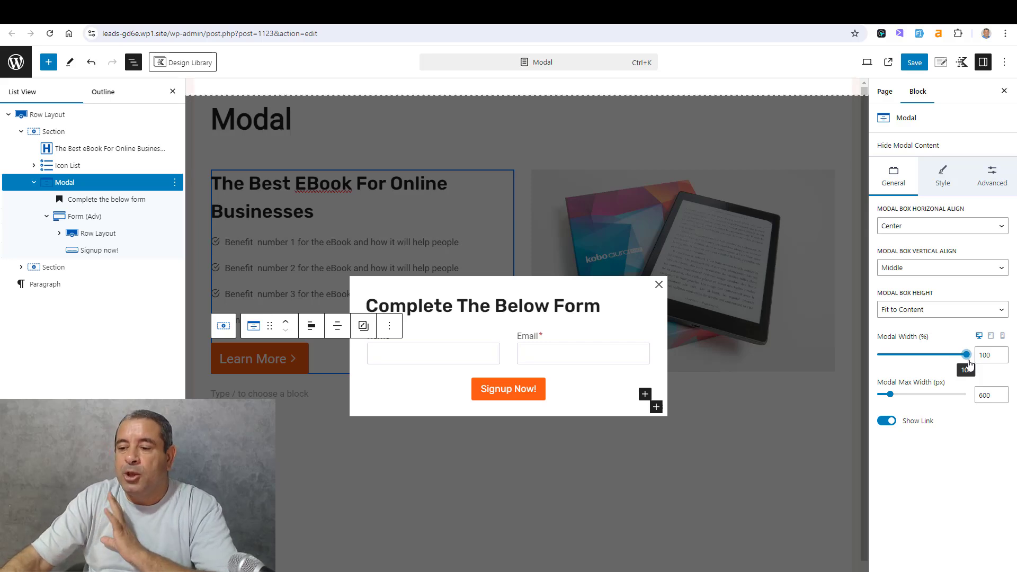
# Step: Set the modal overlay background colour to beige F5E9DC at 0.5 opacity
pyautogui.click(944, 180)
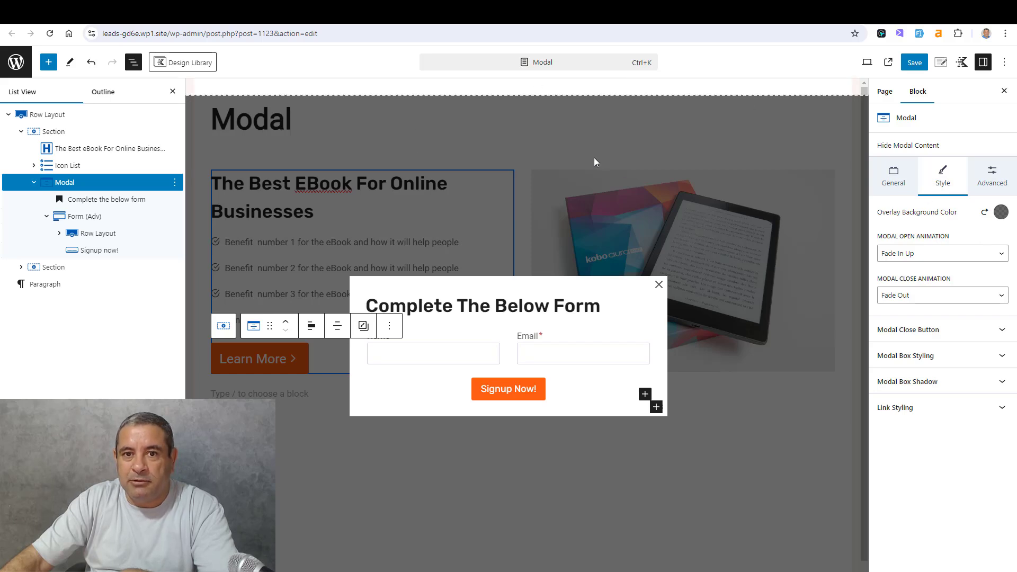
pyautogui.click(1001, 212)
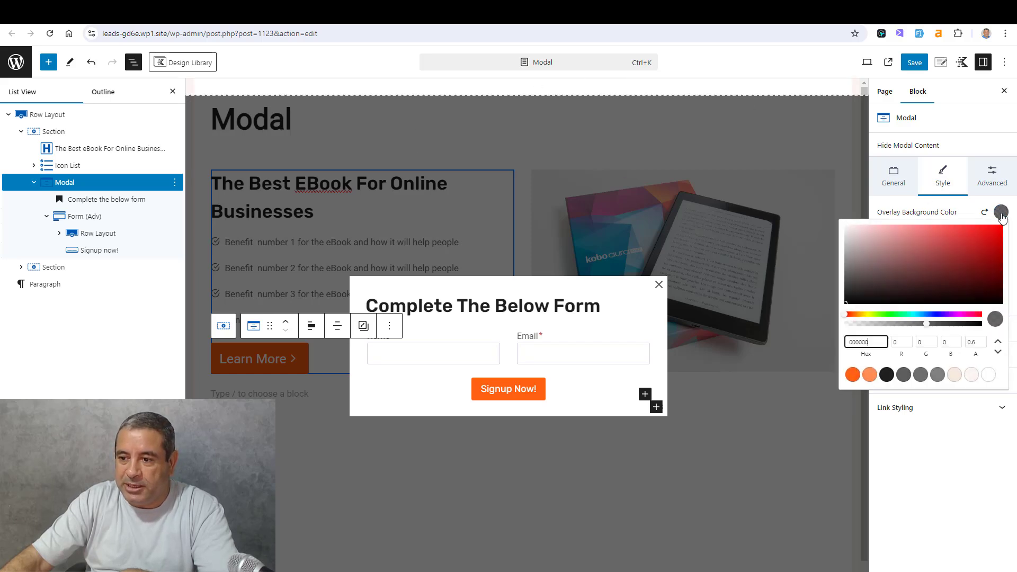
pyautogui.click(887, 375)
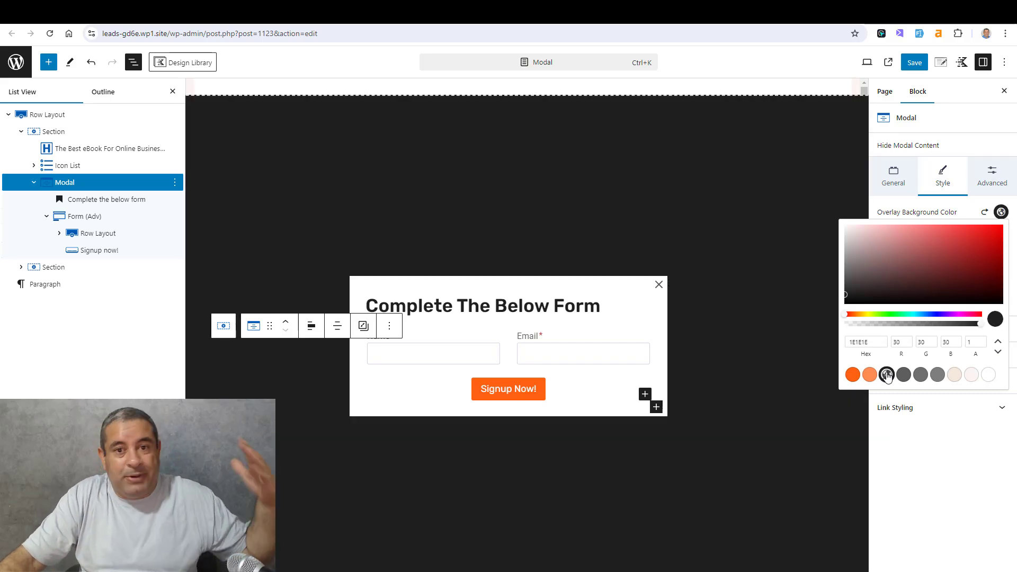
pyautogui.click(955, 375)
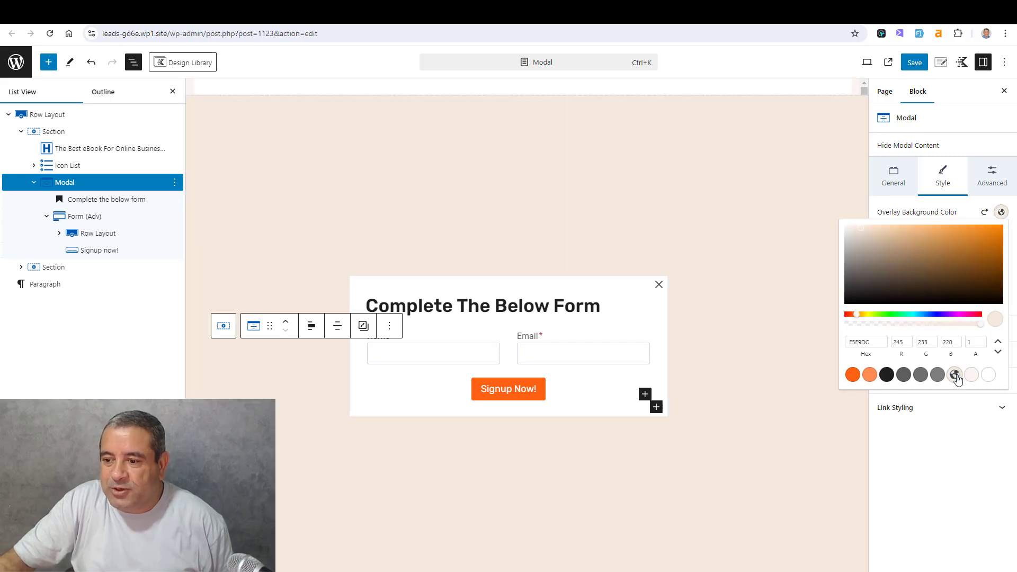
pyautogui.moveTo(981, 328); pyautogui.dragTo(915, 324)
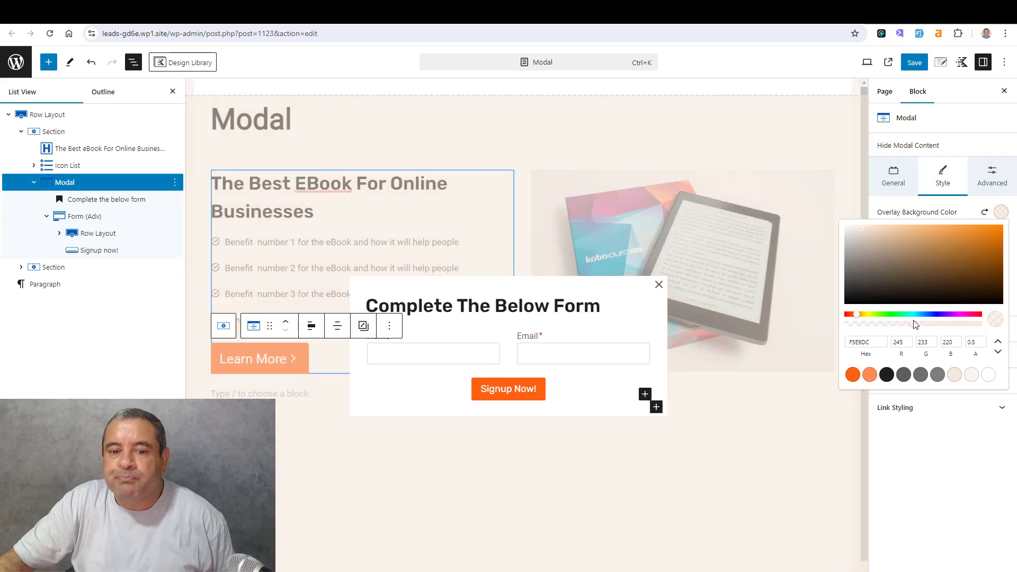
pyautogui.click(937, 457)
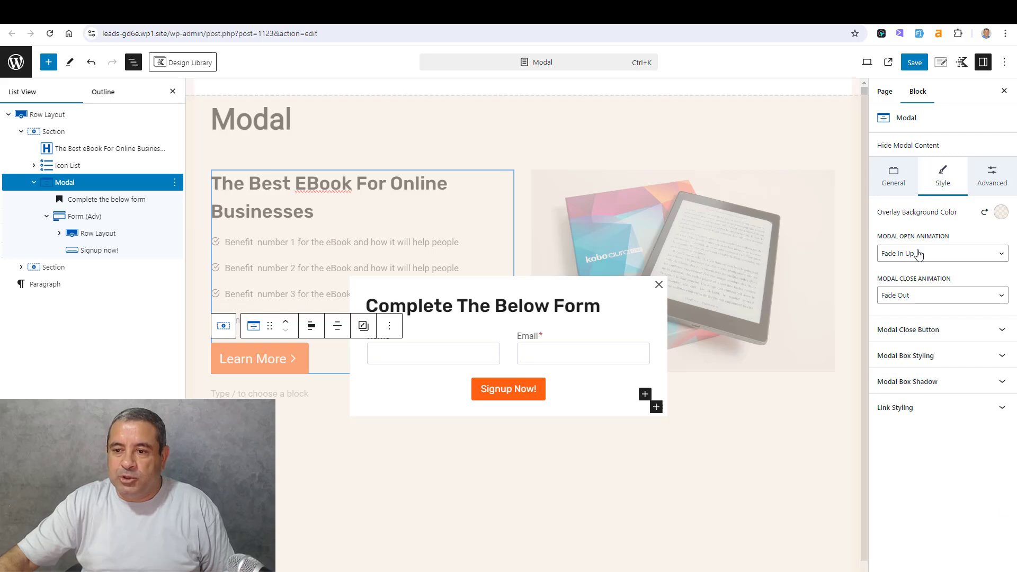
# Step: Save the page and test the Learn More signup popup on the live page
pyautogui.click(915, 62)
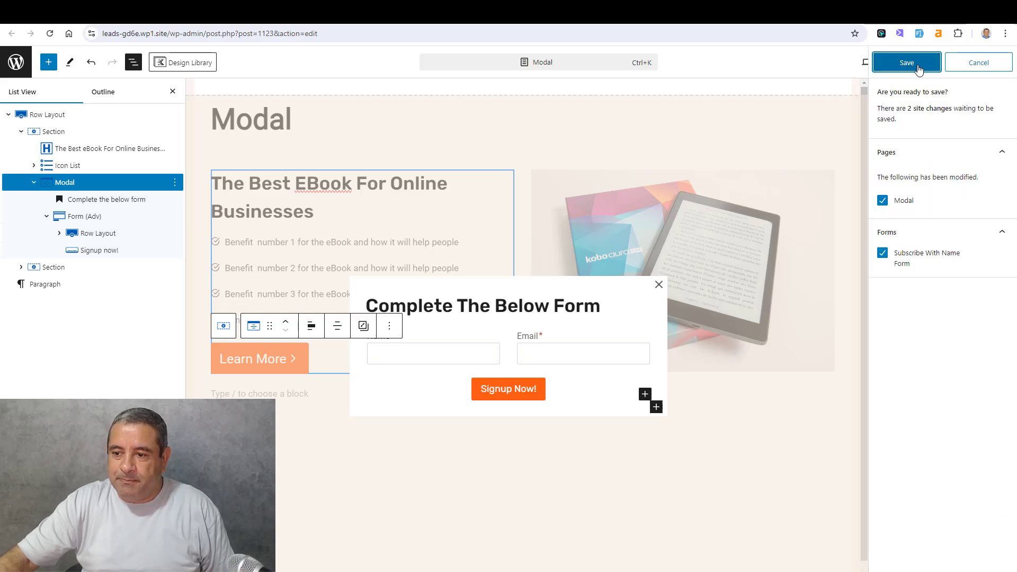
pyautogui.click(918, 68)
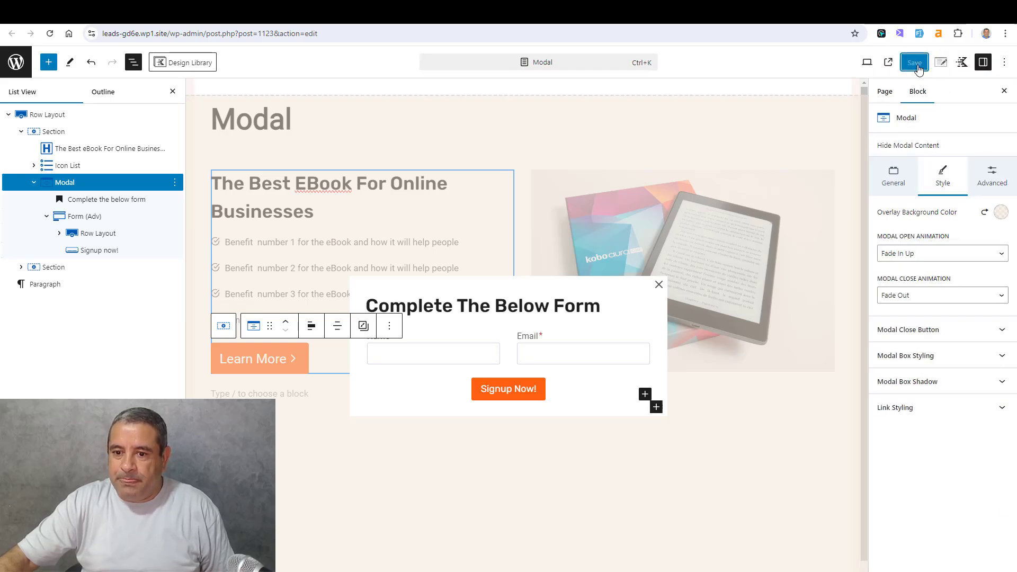
pyautogui.click(888, 65)
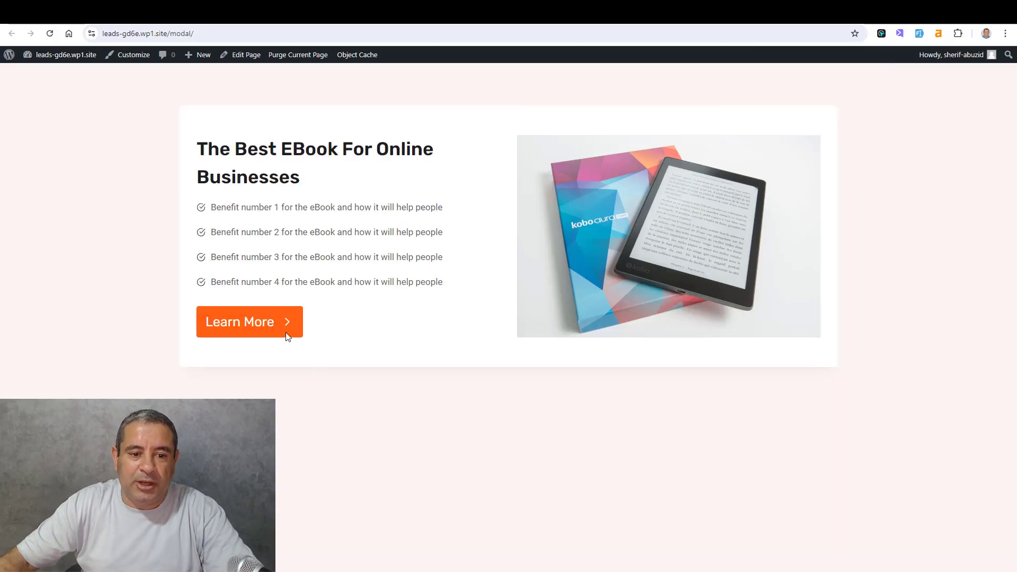
pyautogui.click(282, 336)
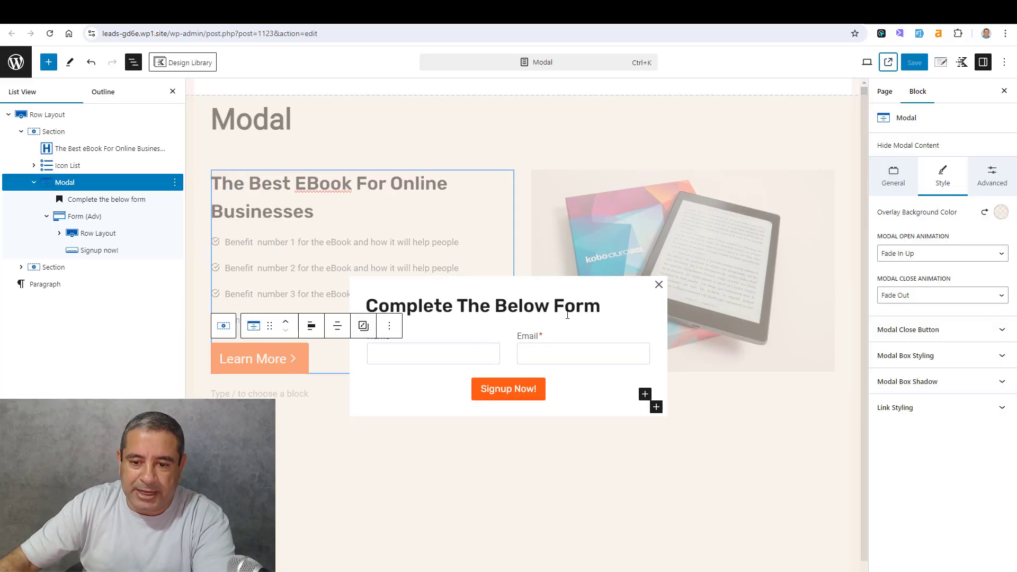
# Step: Add a centred 'Add a paragraph here' paragraph after the popup heading
pyautogui.click(554, 308)
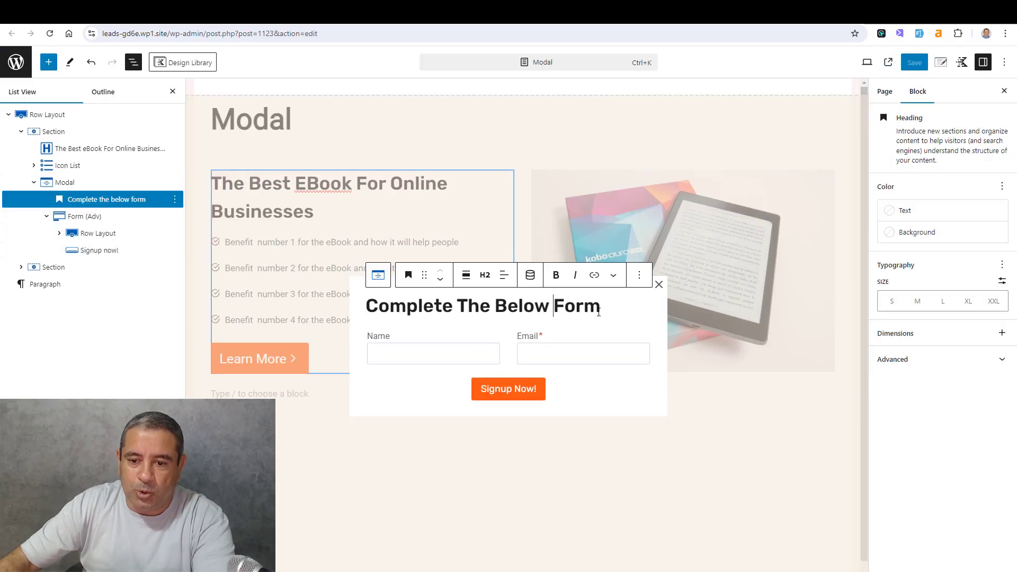
pyautogui.click(640, 275)
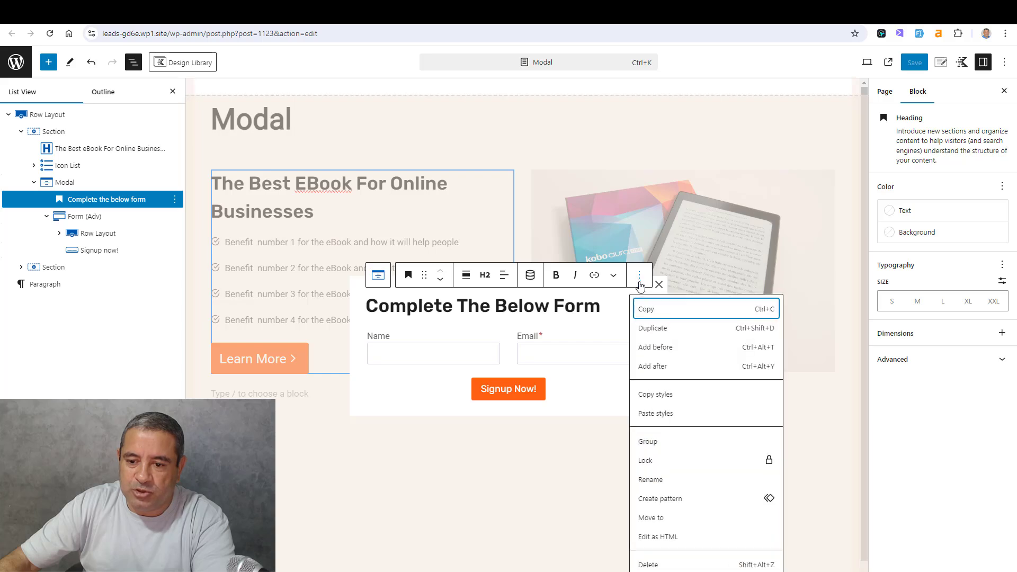
pyautogui.click(653, 366)
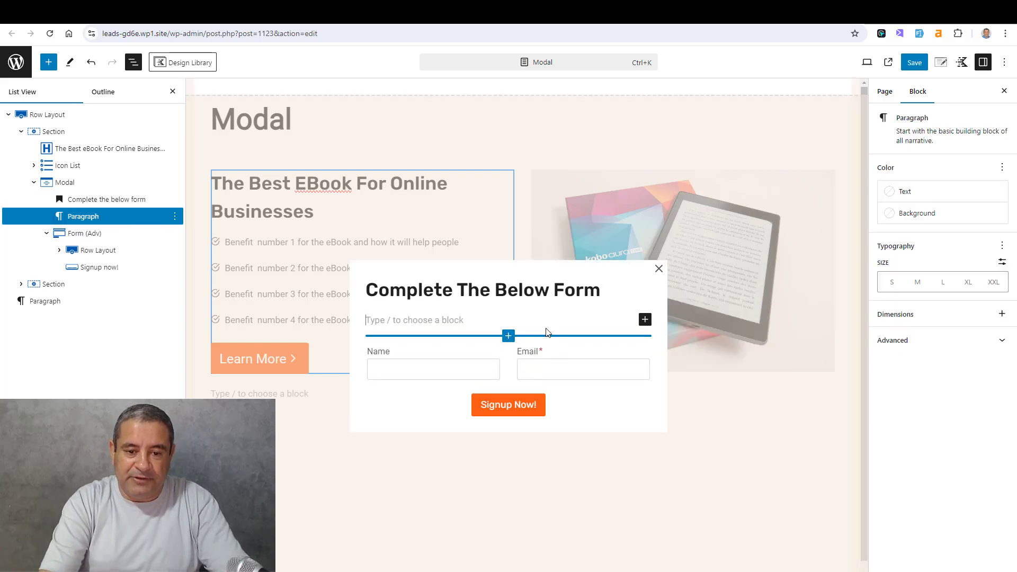
pyautogui.write('Add a ')
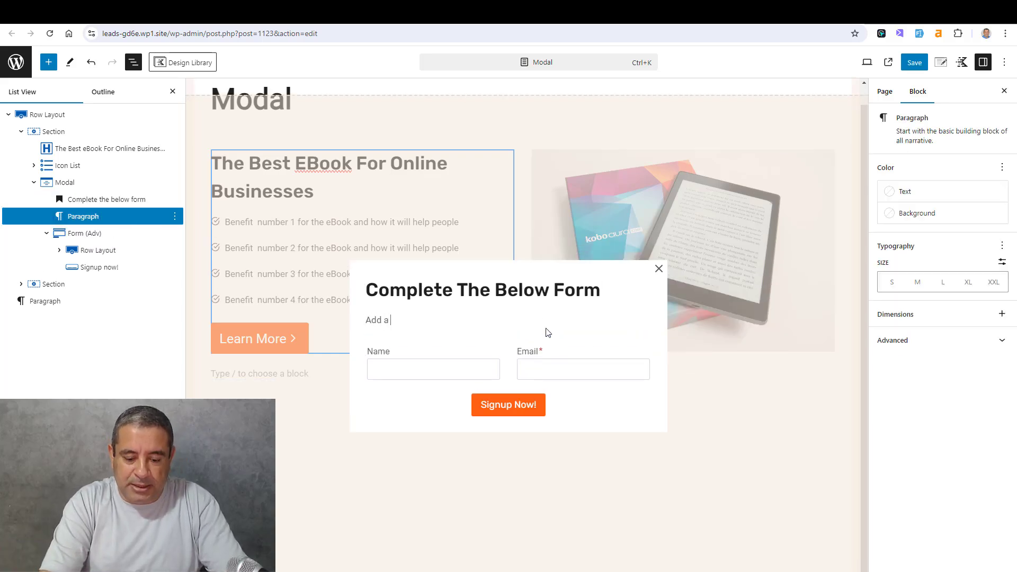
pyautogui.write('paragfraph here')
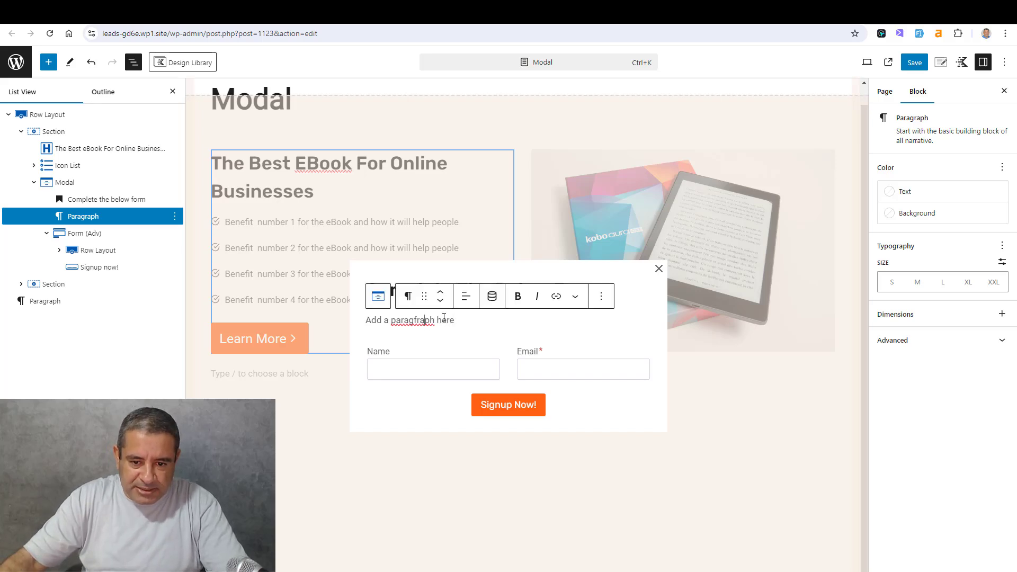
pyautogui.rightClick(416, 321)
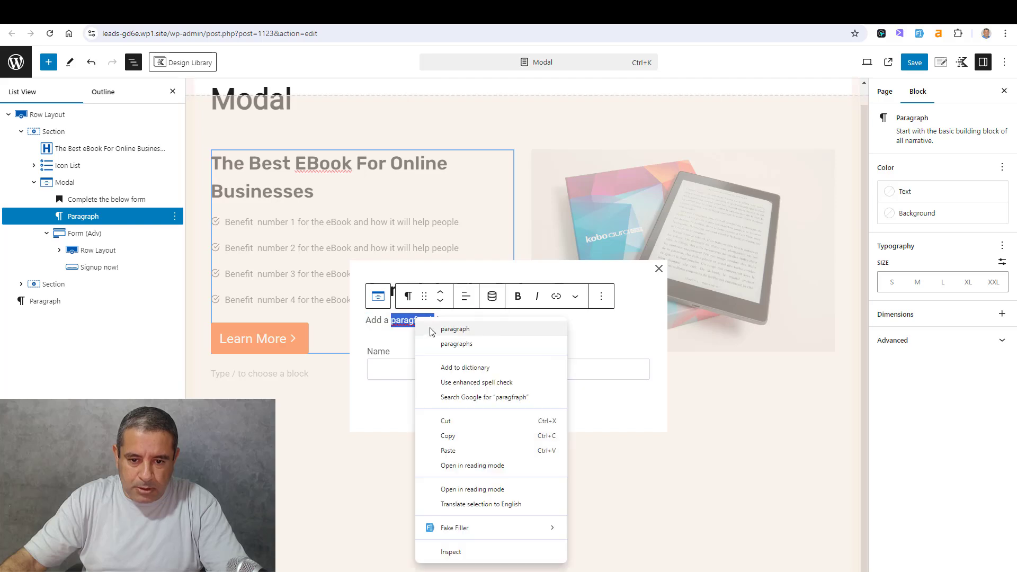
pyautogui.click(454, 329)
pyautogui.click(466, 297)
pyautogui.click(494, 347)
# Step: Duplicate the paragraph and move the copy below the signup form
pyautogui.click(602, 297)
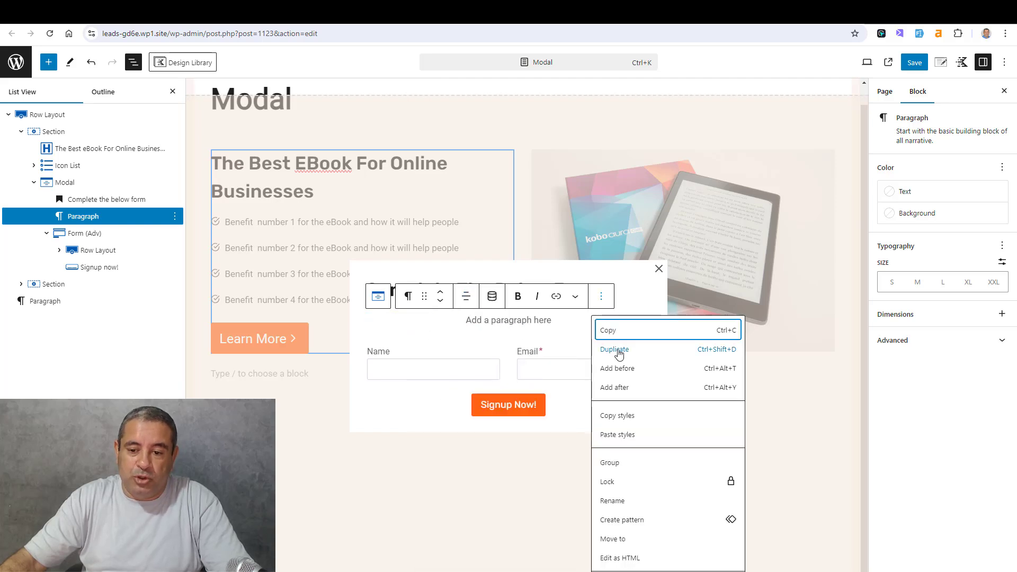
pyautogui.click(603, 345)
pyautogui.click(440, 316)
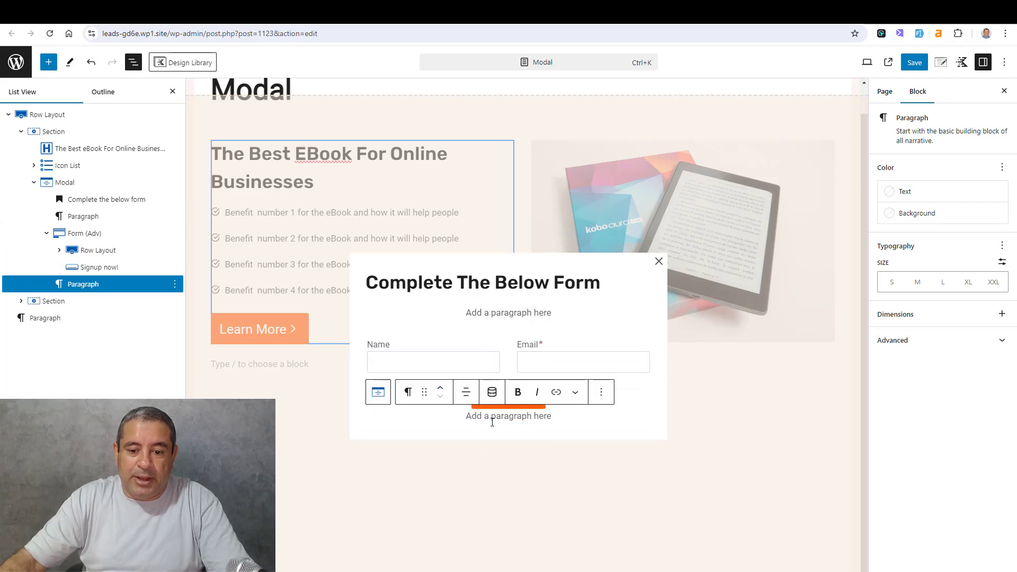
# Step: Replace the copied paragraph's text with 'Add a link to our privacy policy'
pyautogui.tripleClick(493, 422)
pyautogui.write('Add a lk')
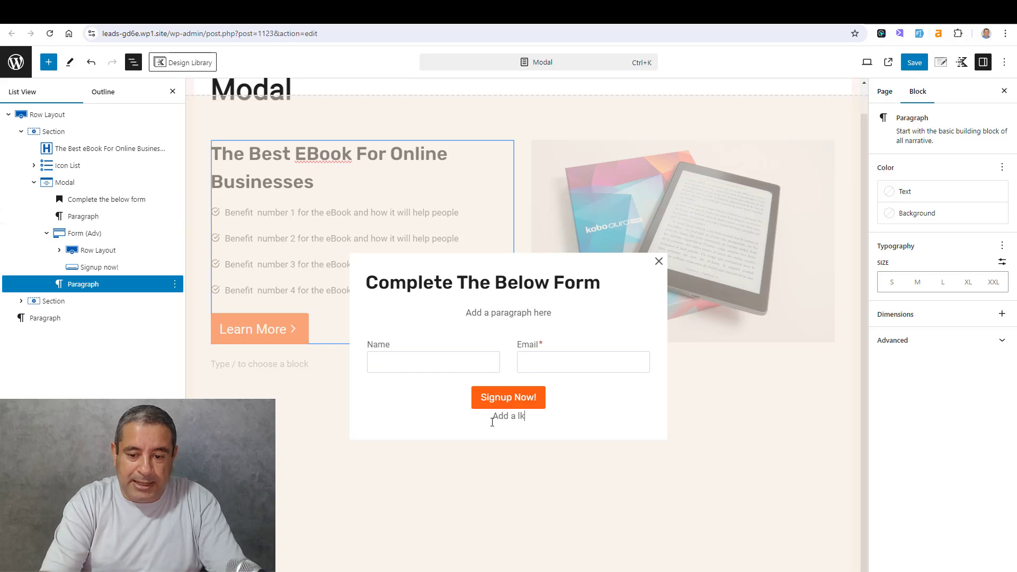
pyautogui.press('BackSpace')
pyautogui.write('i')
pyautogui.write('nk to our pric')
pyautogui.write('ing')
pyautogui.press('BackSpace')
pyautogui.press('BackSpace')
pyautogui.press('BackSpace')
pyautogui.write('a')
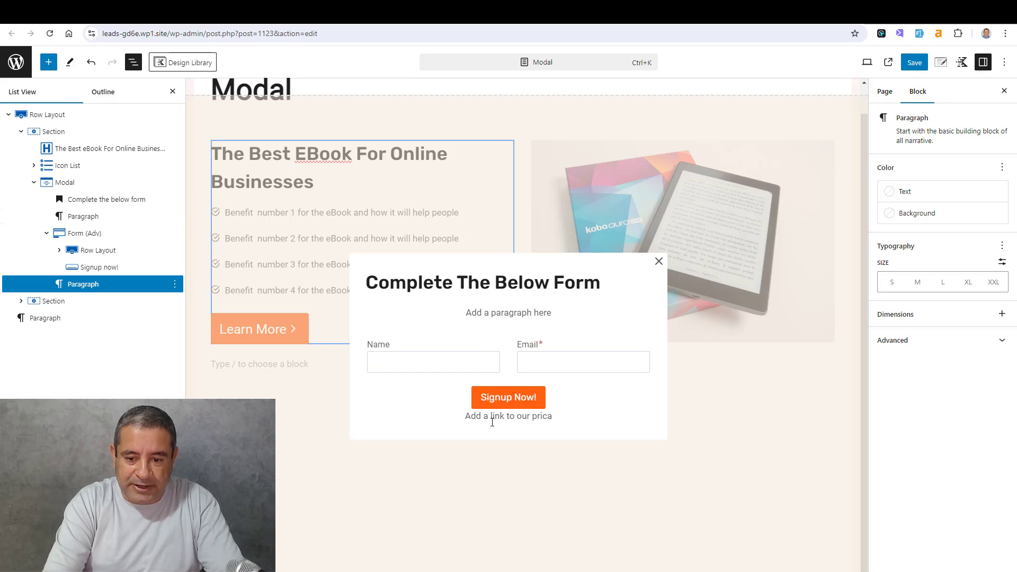
pyautogui.press('BackSpace')
pyautogui.write('vacy polki')
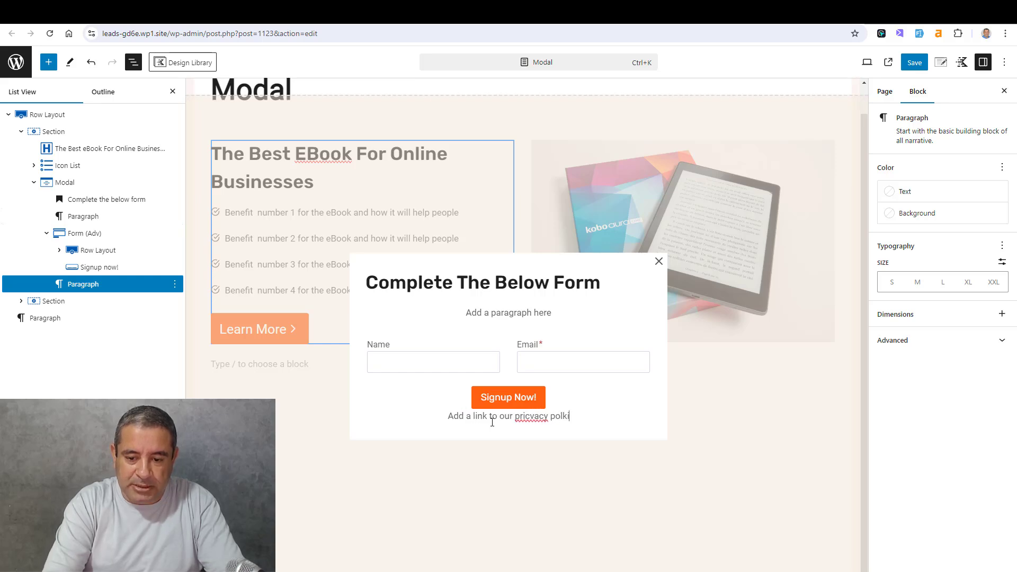
pyautogui.press('BackSpace')
pyautogui.press('BackSpace')
pyautogui.write('icy')
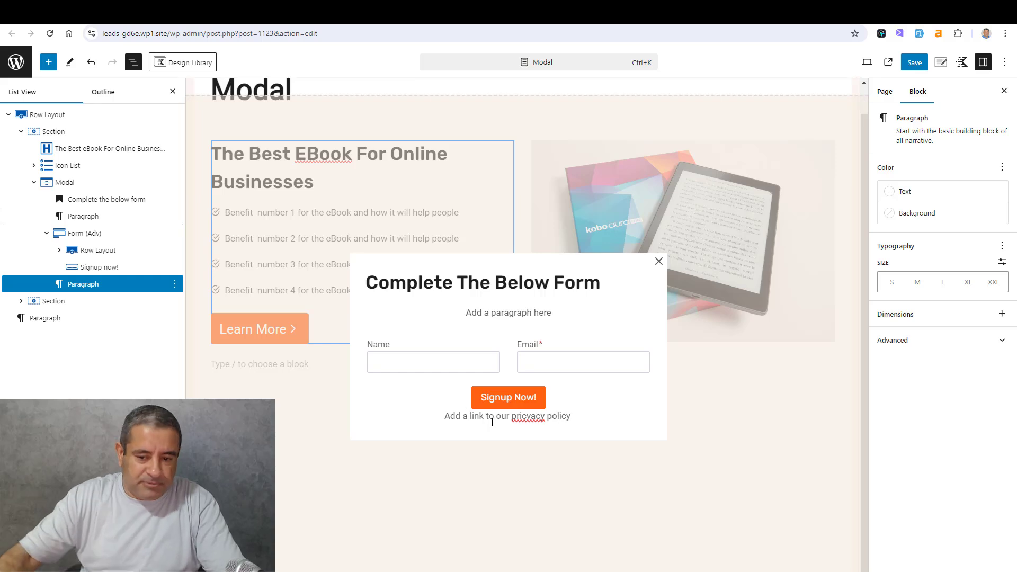
pyautogui.rightClick(527, 417)
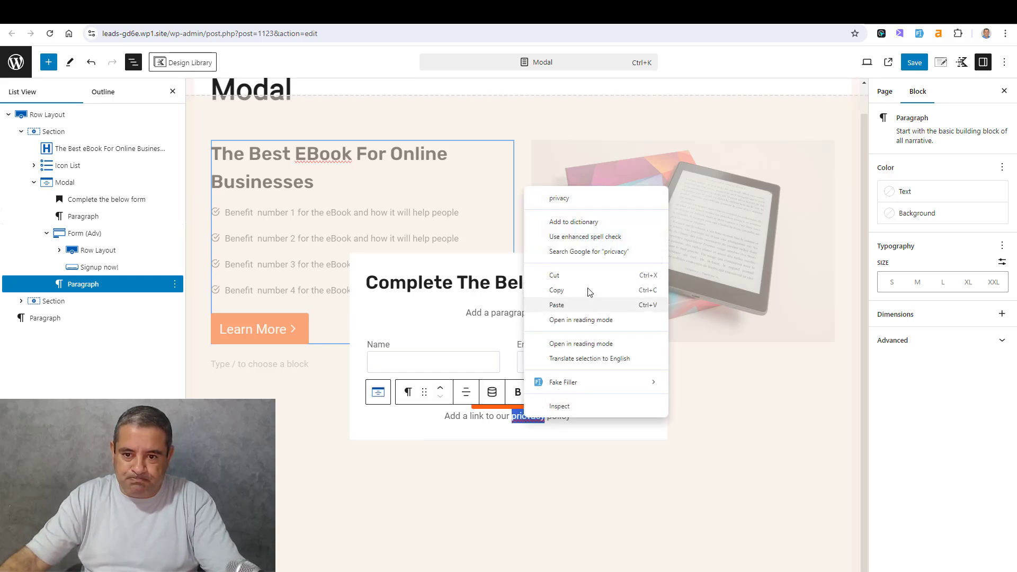
pyautogui.click(562, 198)
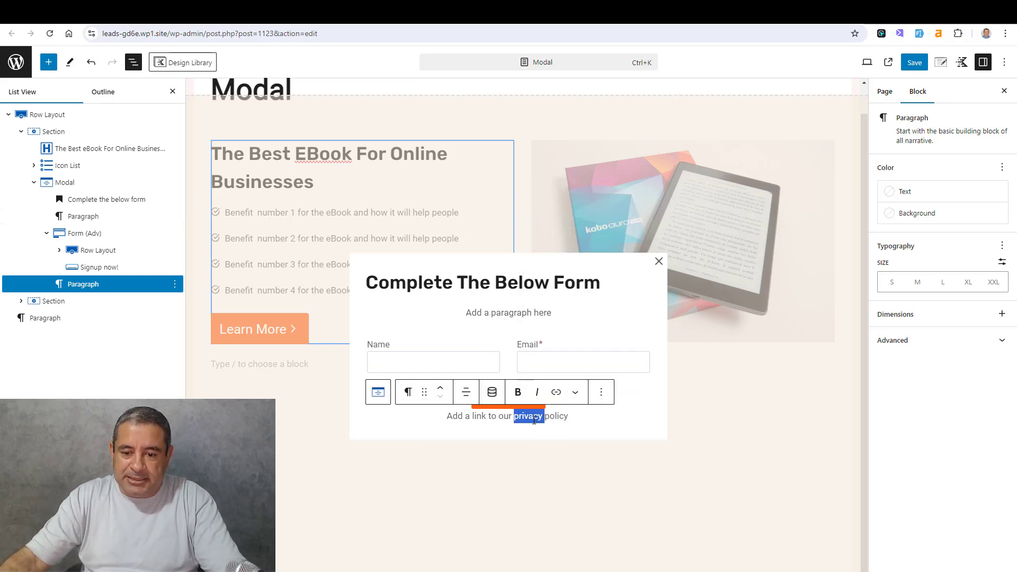
# Step: Link the word 'privacy' to # and hide the popup content
pyautogui.click(557, 392)
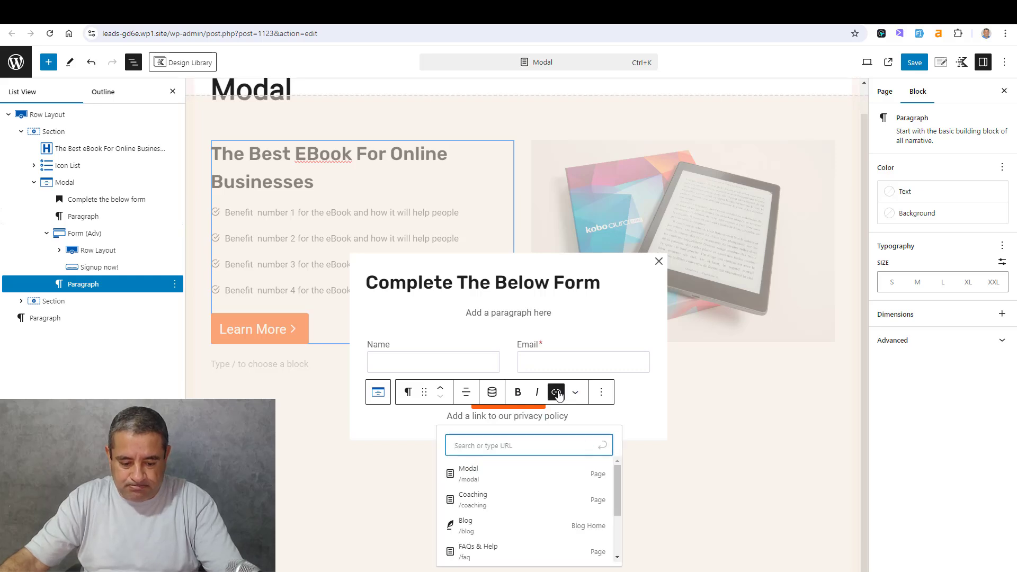
pyautogui.write('#')
pyautogui.press('BackSpace')
pyautogui.write('#')
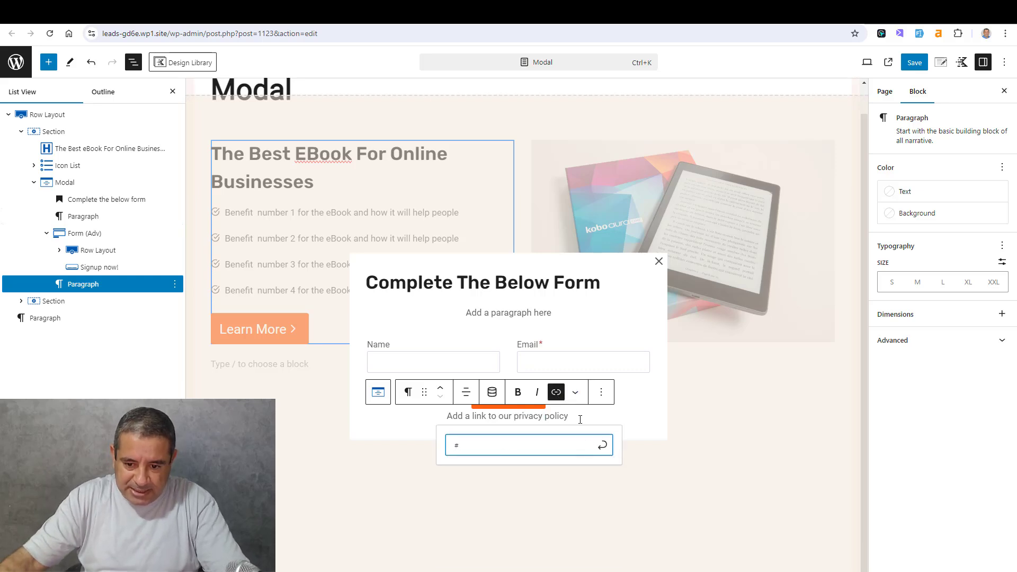
pyautogui.click(603, 446)
pyautogui.click(738, 439)
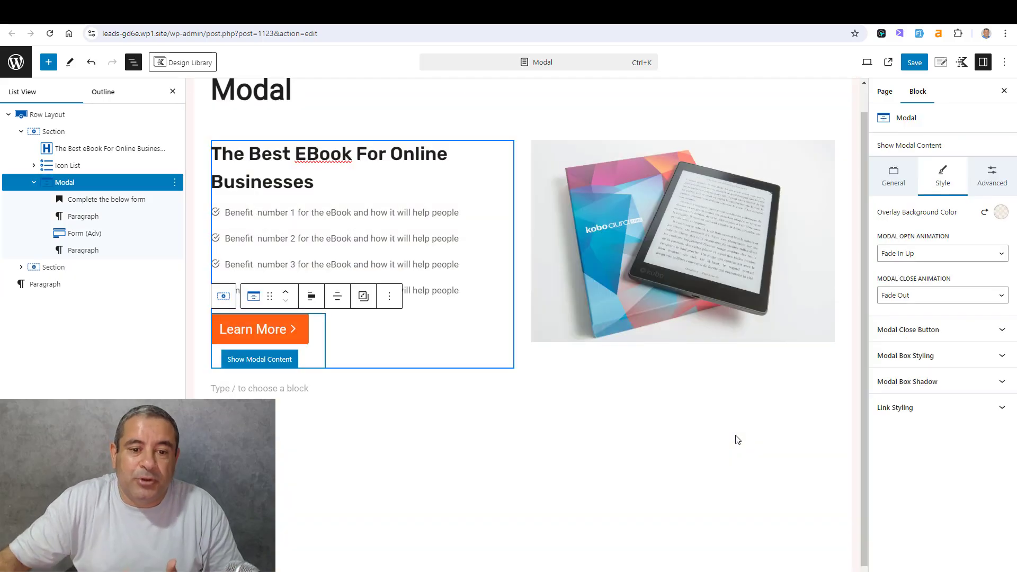
# Step: Show the popup content again and inspect the Name field and Form (Adv) settings
pyautogui.click(296, 359)
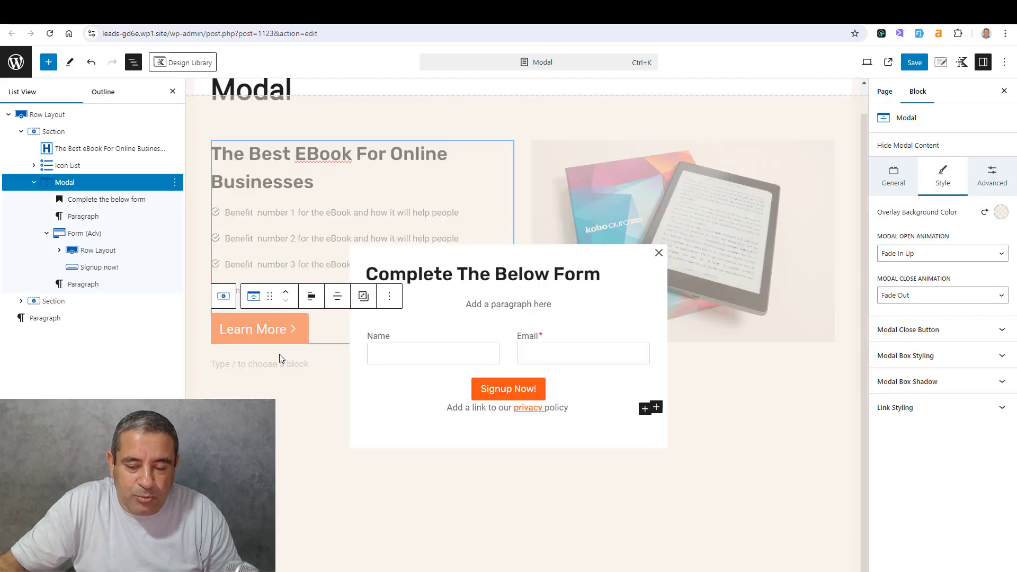
pyautogui.click(454, 342)
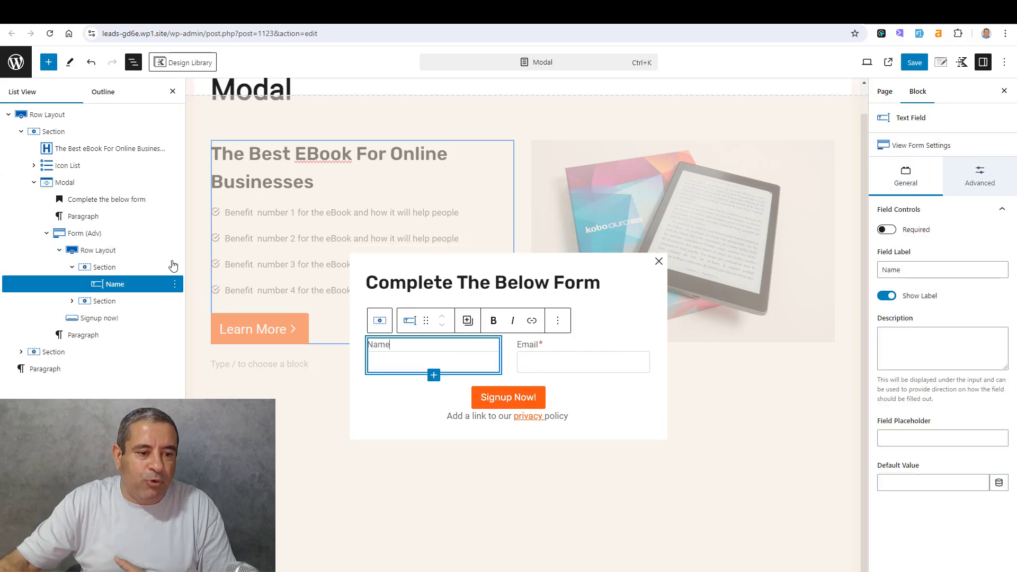
pyautogui.click(85, 233)
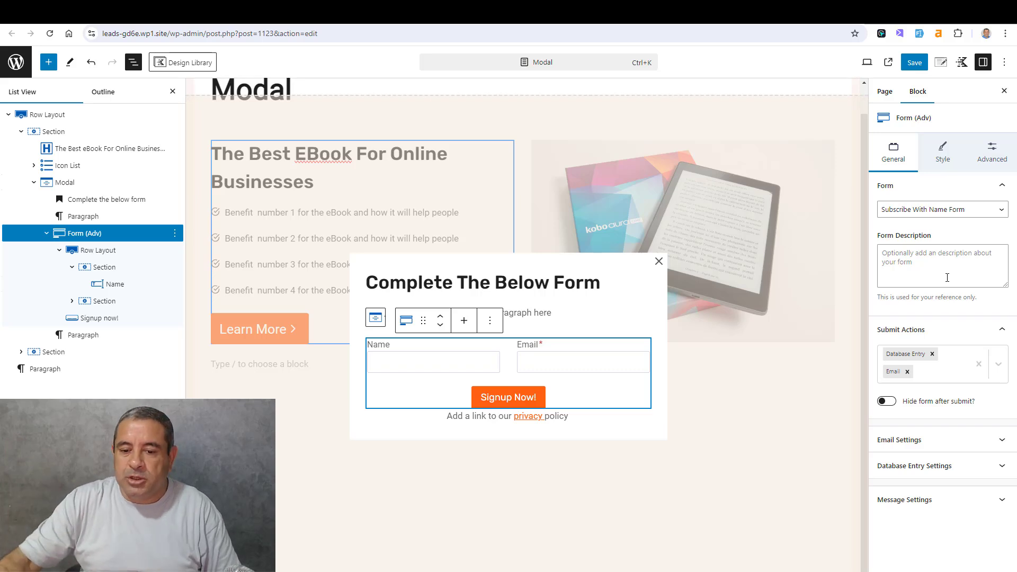
# Step: Save, view the published Modal page, and open then close the Learn More popup
pyautogui.click(915, 64)
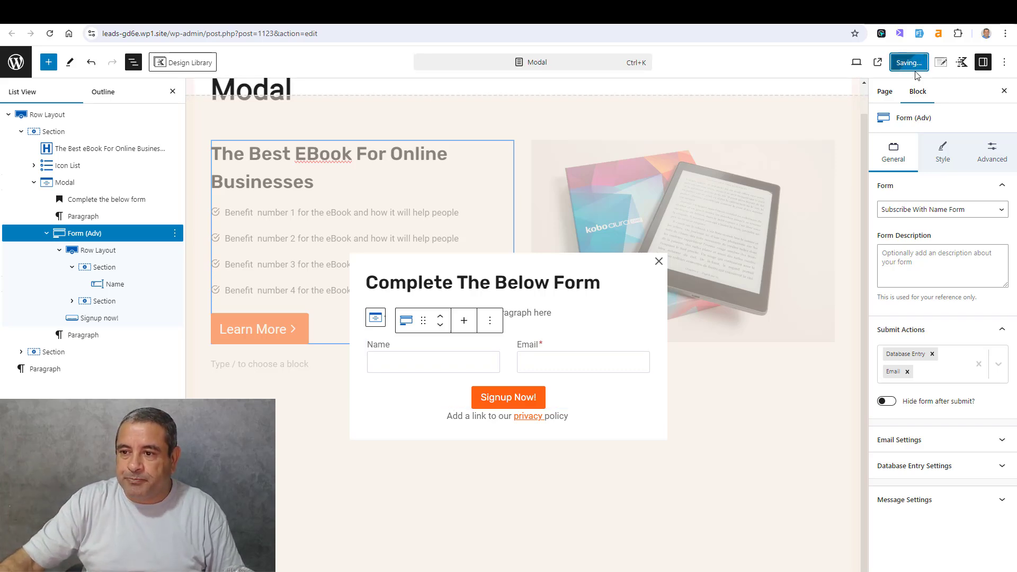
pyautogui.click(878, 62)
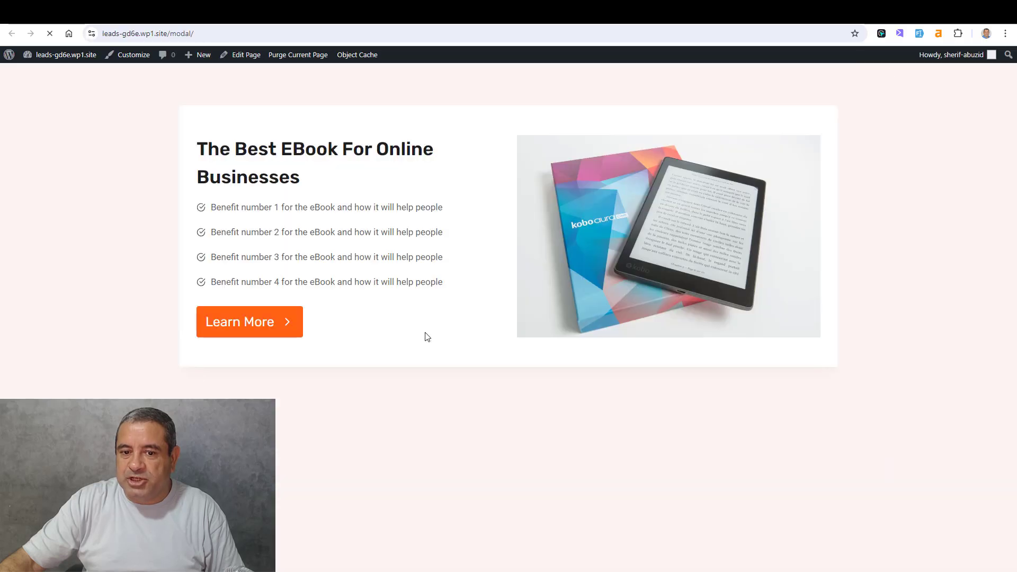
pyautogui.click(268, 328)
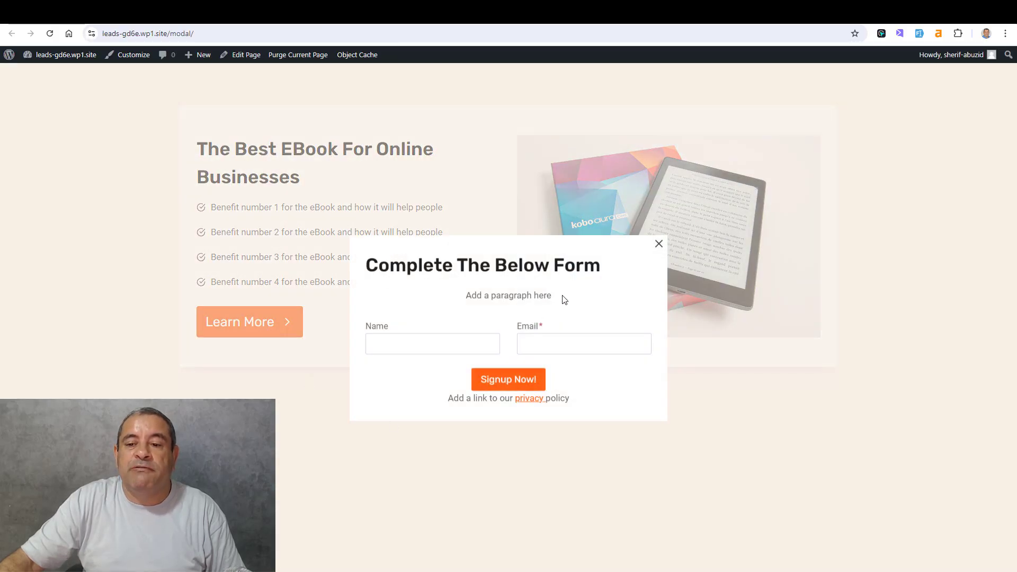
pyautogui.click(659, 243)
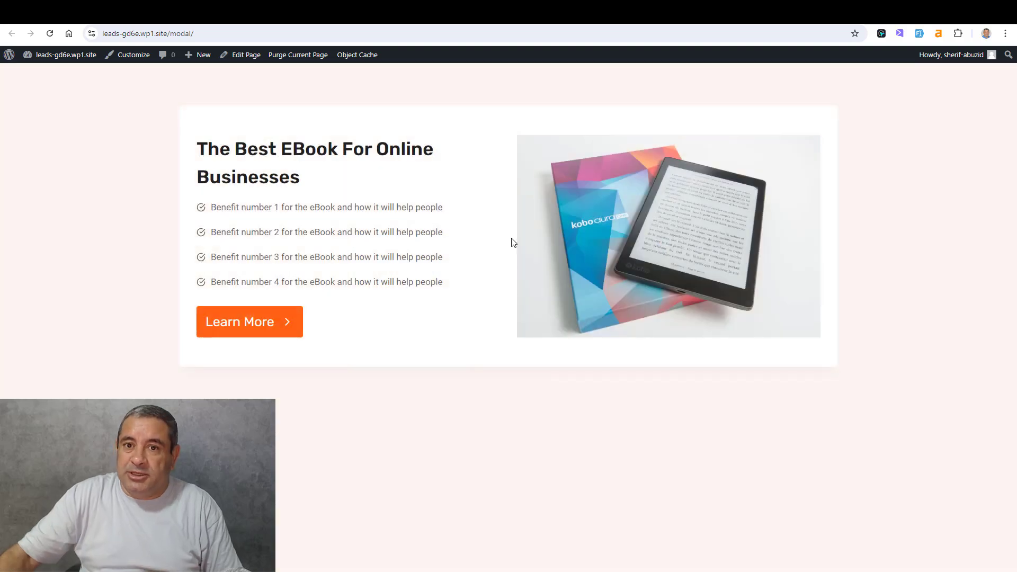